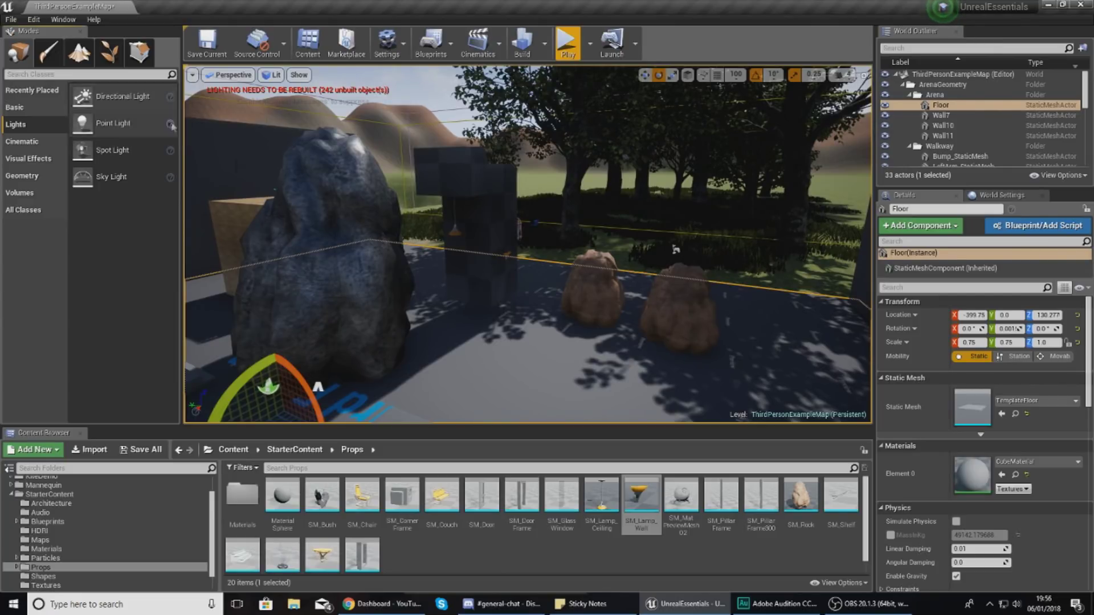
Rotate the Light Source directional light to about -157° on X and -83° on Y to change the sun's direction over the arena.
right_click_drag(502, 239, 552, 114)
key("d")
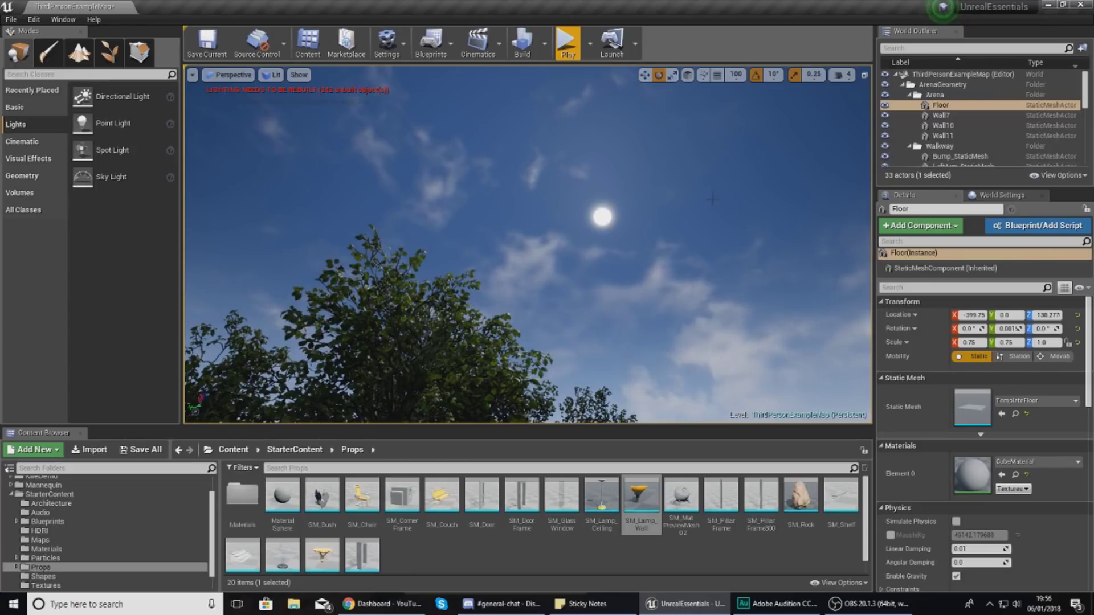
mouse_move(590, 226)
right_mouse_down()
mouse_move(590, 330)
mouse_move(581, 245)
mouse_move(597, 242)
right_mouse_up()
key("s")
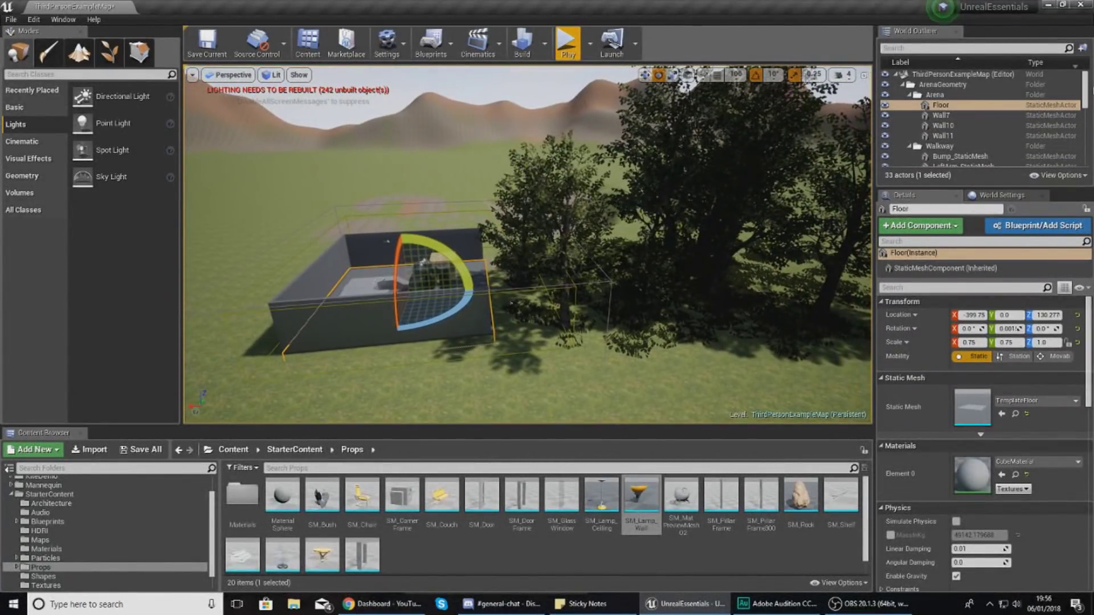
left_click(1088, 89)
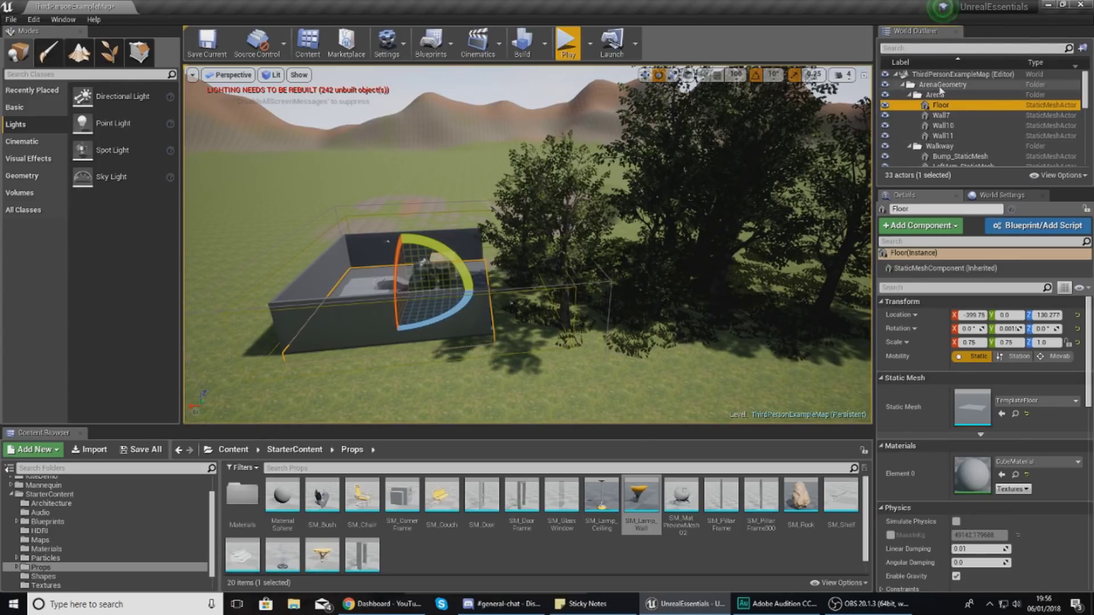
scroll(1085, 90, "down", 5)
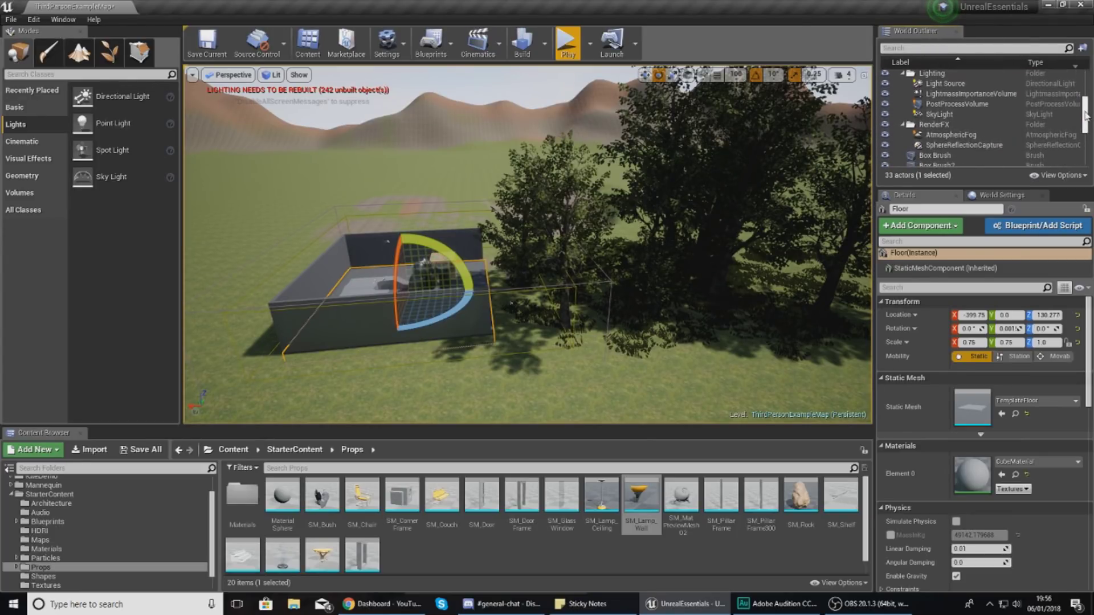
left_click(954, 111)
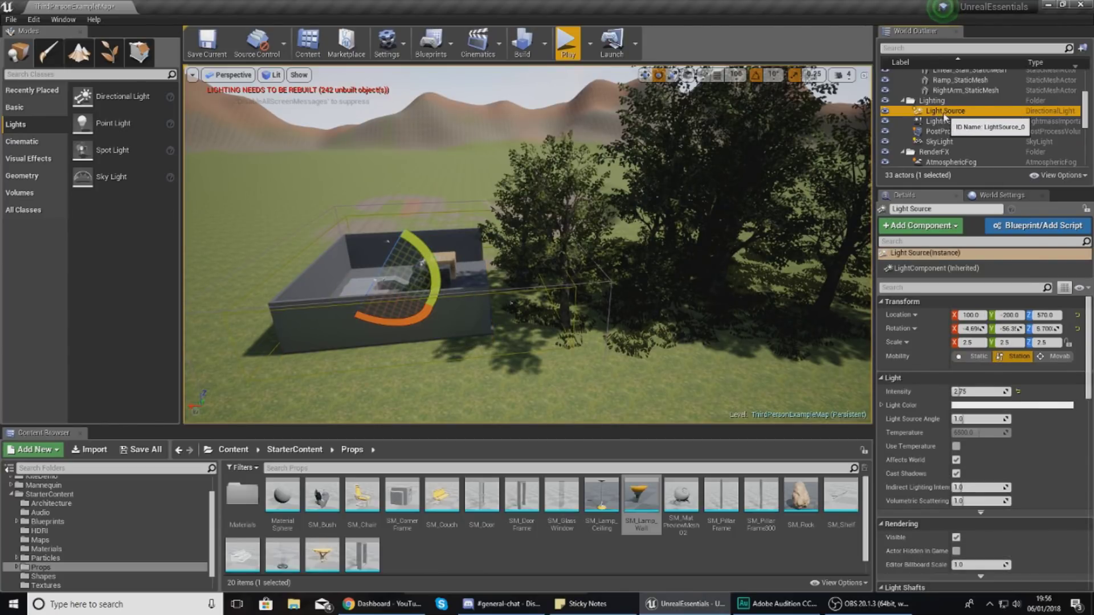
left_click(934, 113)
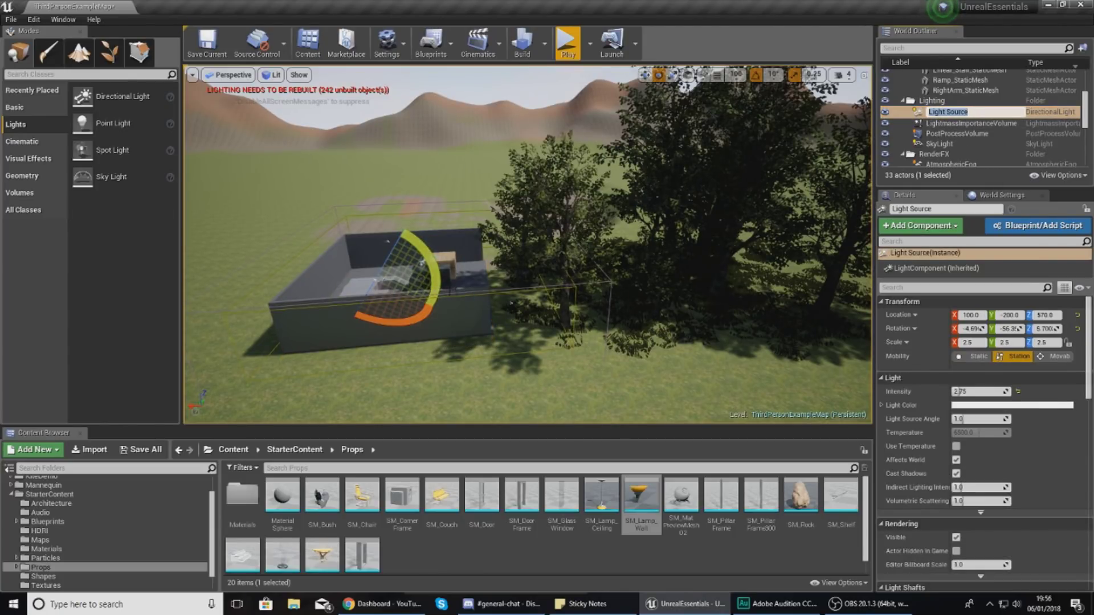
key("Return")
key("f")
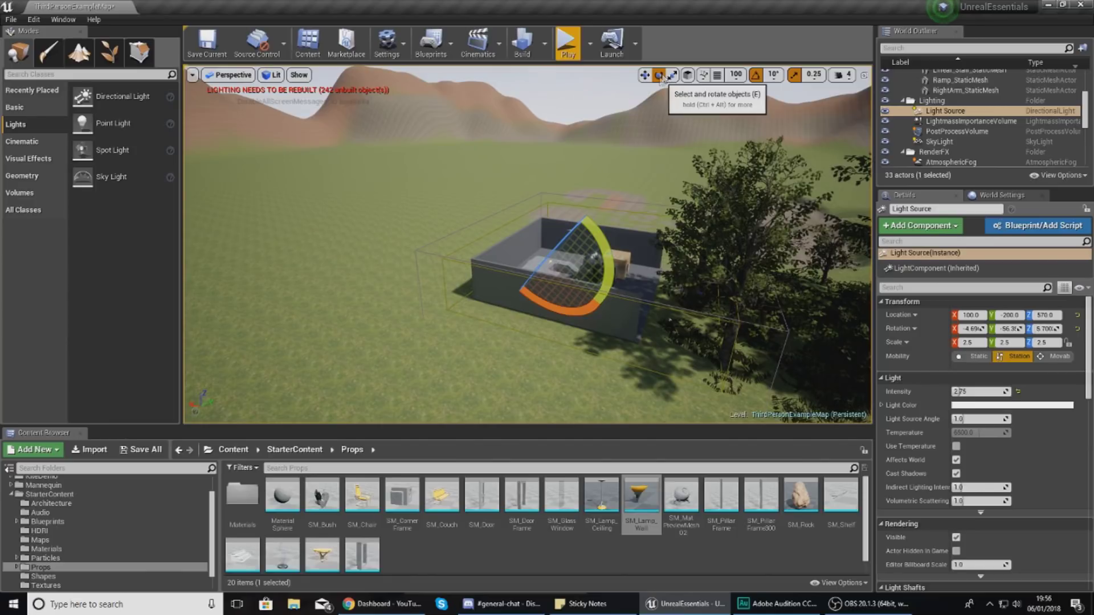
right_click_drag(589, 270, 658, 267)
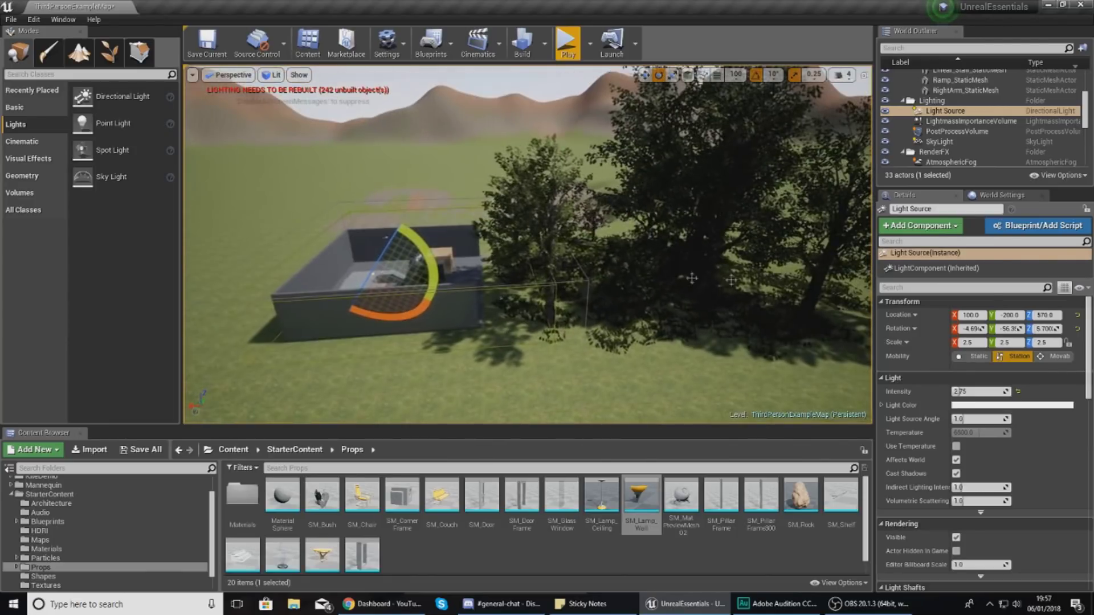
left_click_drag(435, 278, 431, 291)
left_click_drag(350, 339, 398, 345)
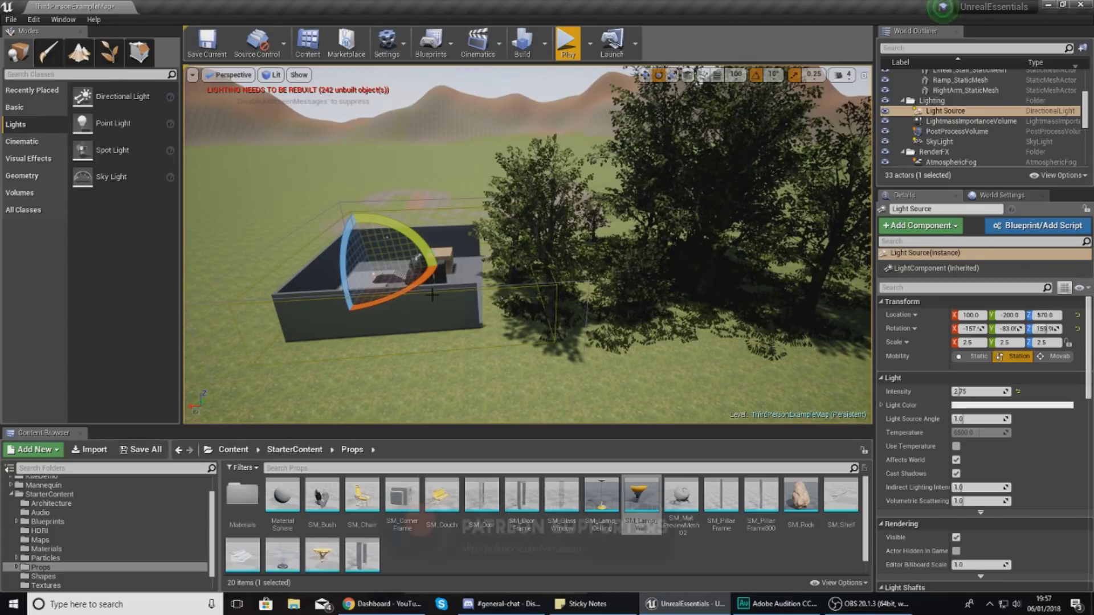
Add a point light beside the checkered block, below the hanging ceiling lamp.
right_click_drag(505, 260, 490, 231)
key("w")
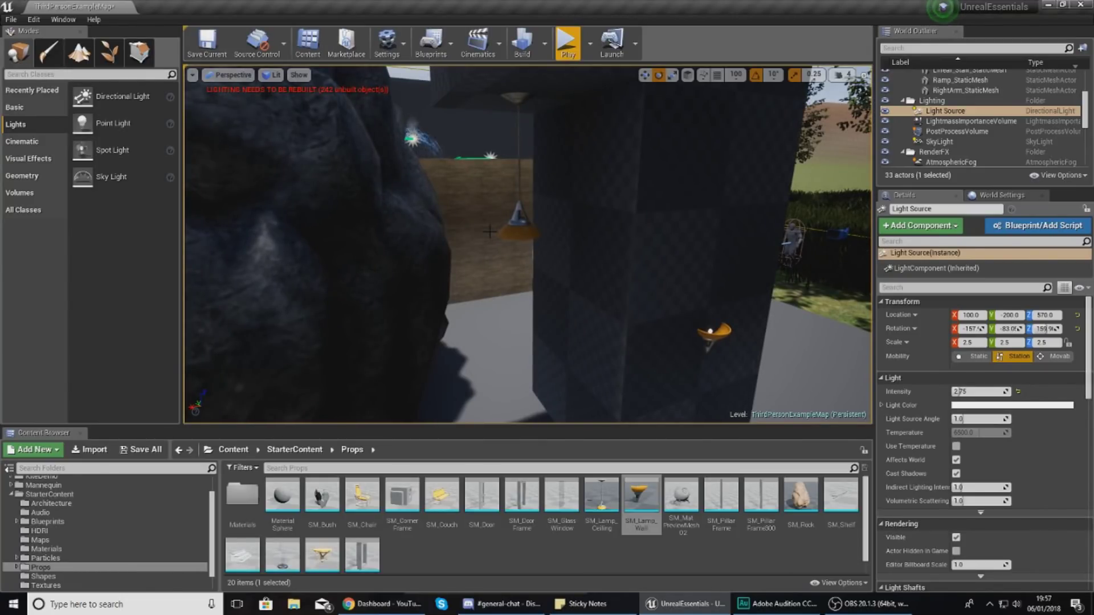
right_click_drag(489, 232, 453, 231)
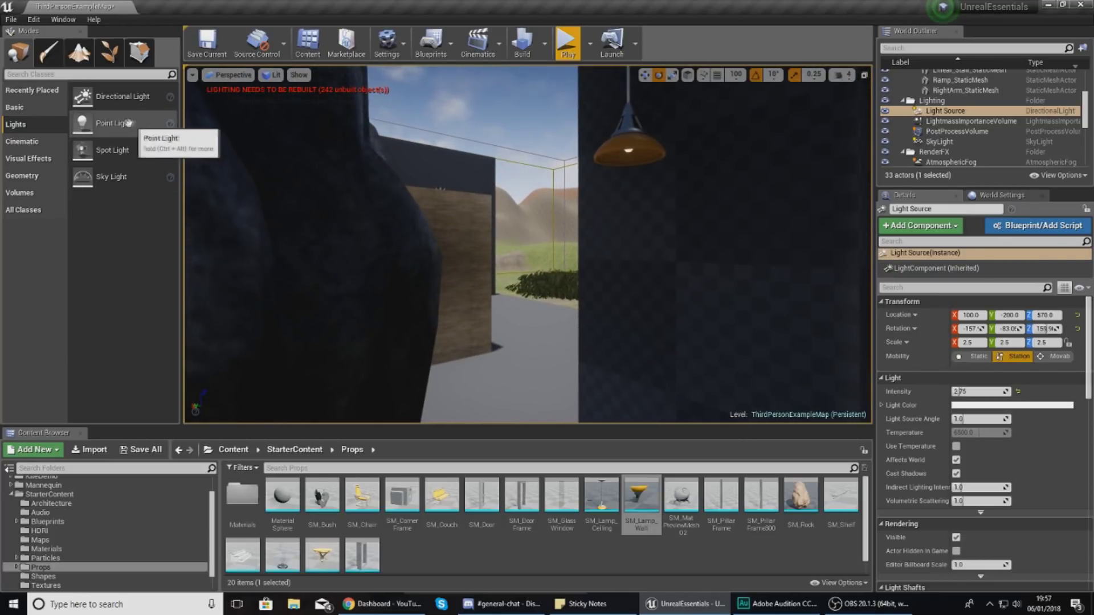
left_click(107, 125)
left_click_drag(108, 125, 683, 227)
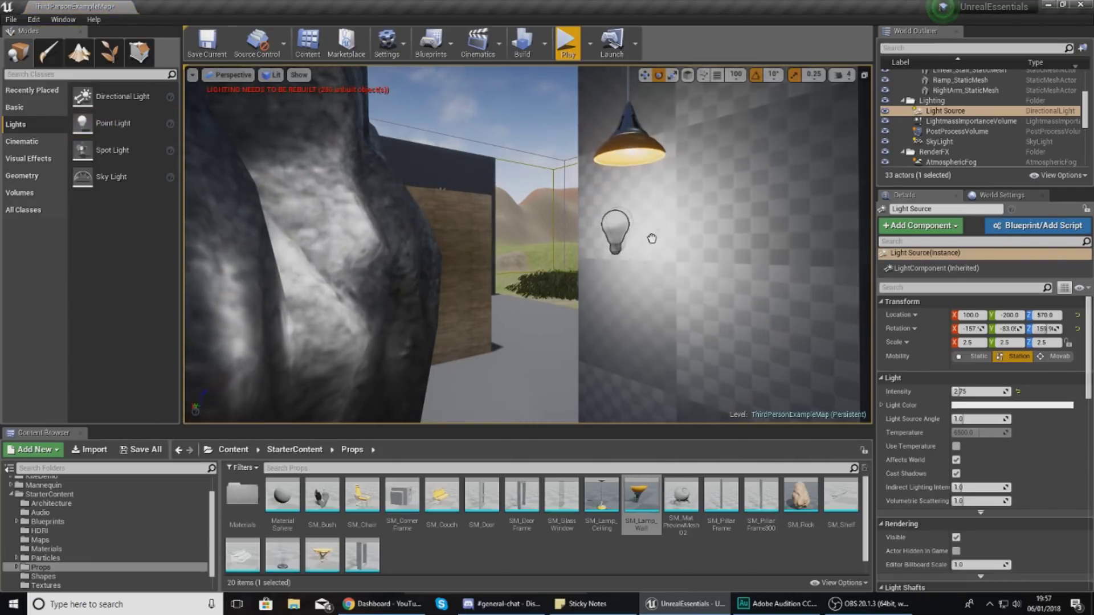
left_click_drag(651, 239, 678, 289)
Move the point light closer to the ceiling lamp, to about X -889, Y -163 and Z 395.
mouse_move(721, 255)
right_mouse_down()
mouse_move(706, 266)
mouse_move(741, 259)
right_mouse_up()
key("s")
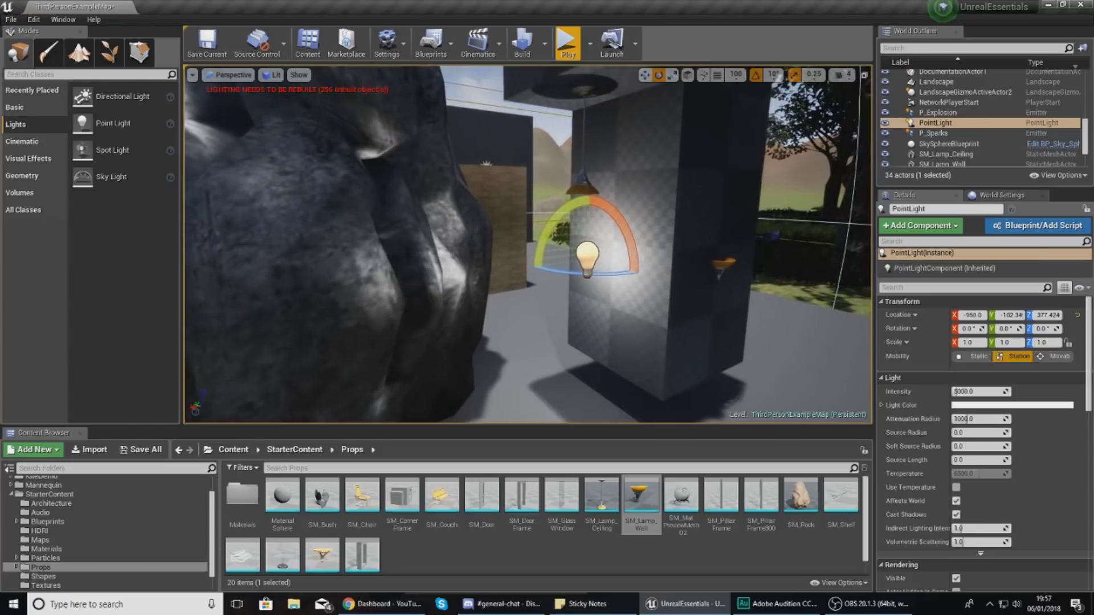
left_click(645, 75)
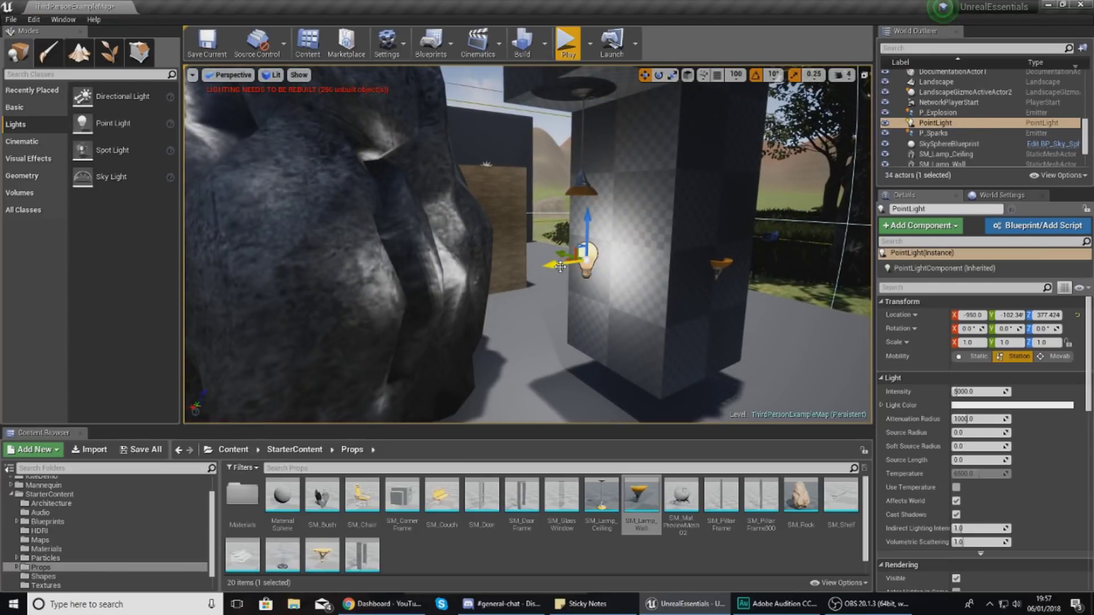
left_click_drag(560, 266, 538, 306)
left_click_drag(548, 251, 558, 281)
left_click_drag(580, 244, 580, 229)
Shift the point light to about -934 on X and raise it to about 434 on Z, near the lampshade's height.
key("w")
right_click_drag(630, 249, 661, 245)
key("s")
key("w")
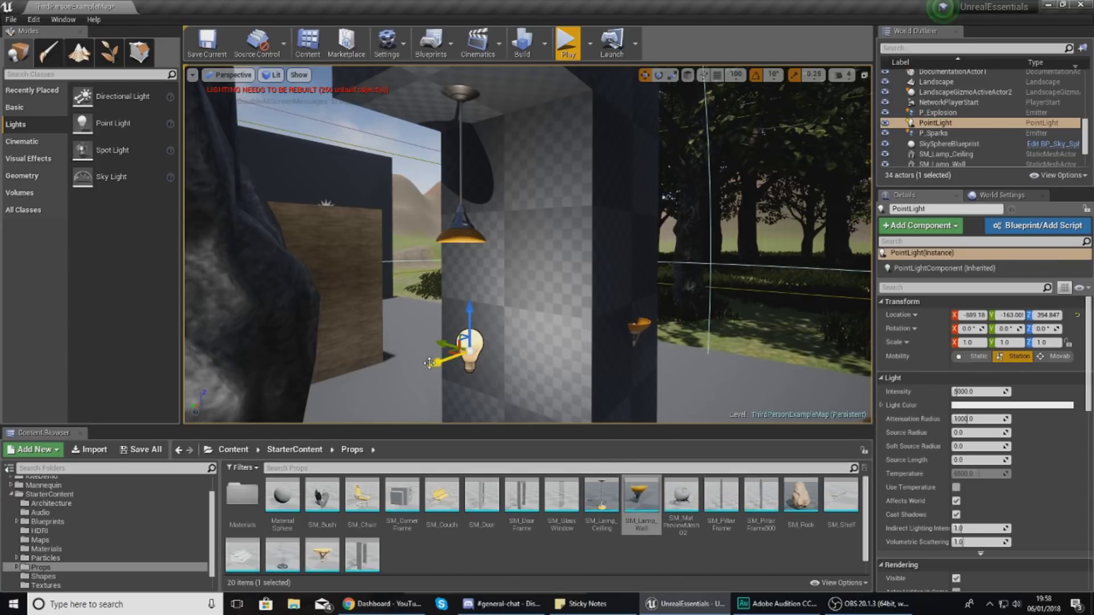
left_click_drag(427, 365, 412, 371)
left_click_drag(464, 330, 463, 242)
Move the point light along Y to about -103 so it sits directly under the hanging lamp's shade.
right_click_drag(464, 242, 381, 245)
right_click_drag(324, 127, 369, 122)
left_click_drag(257, 135, 409, 157)
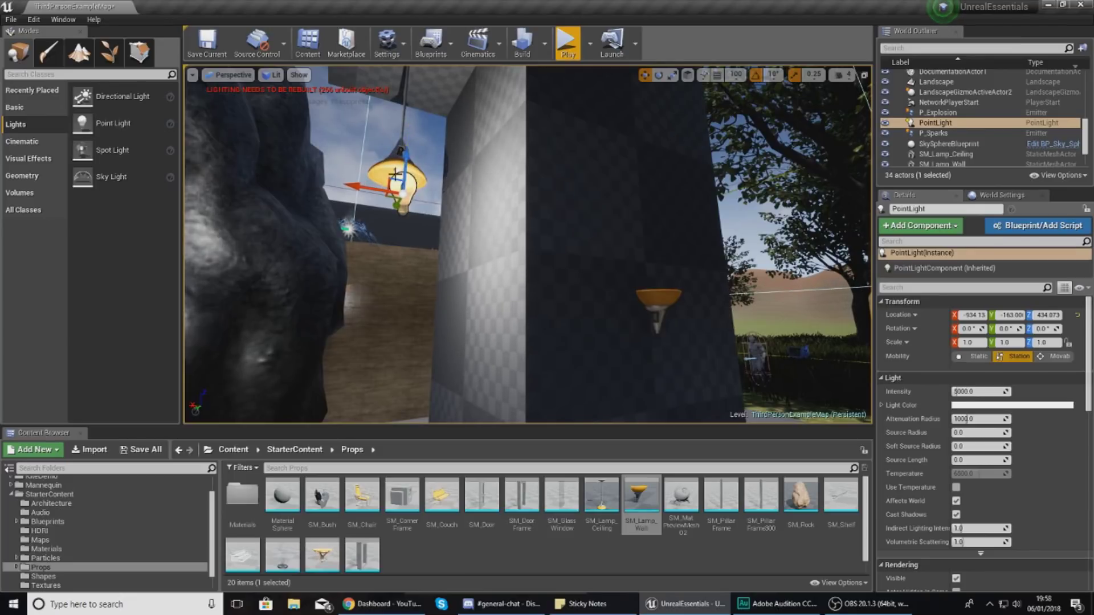
right_click_drag(409, 156, 530, 166)
left_click_drag(535, 245, 449, 246)
Add a spot light just above the wall lamp on the dark side of the block.
right_click_drag(450, 247, 376, 307)
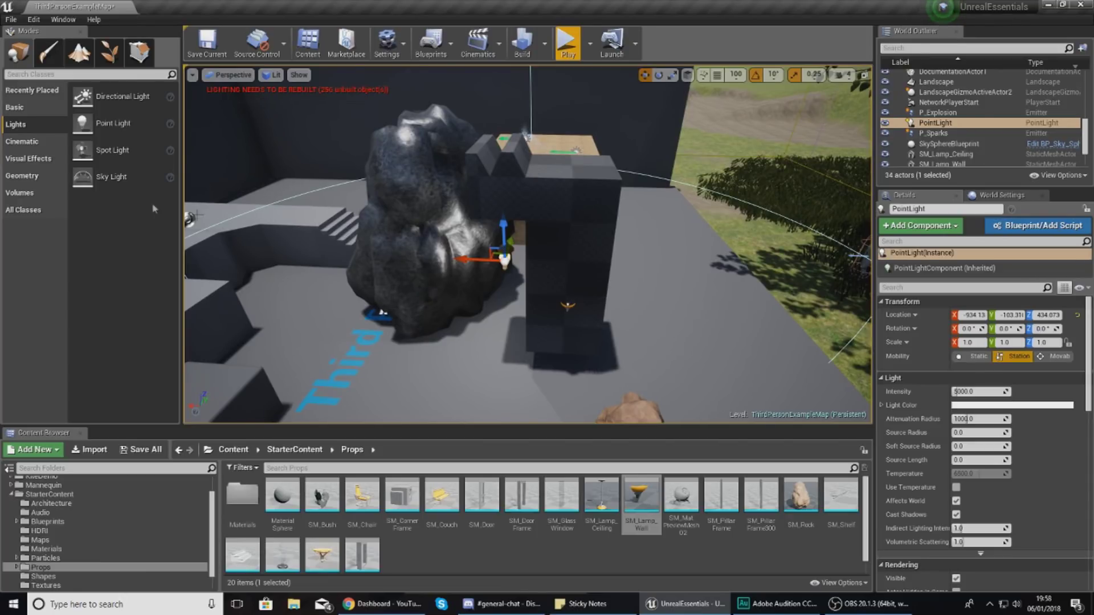
right_click_drag(472, 250, 533, 254)
key("w")
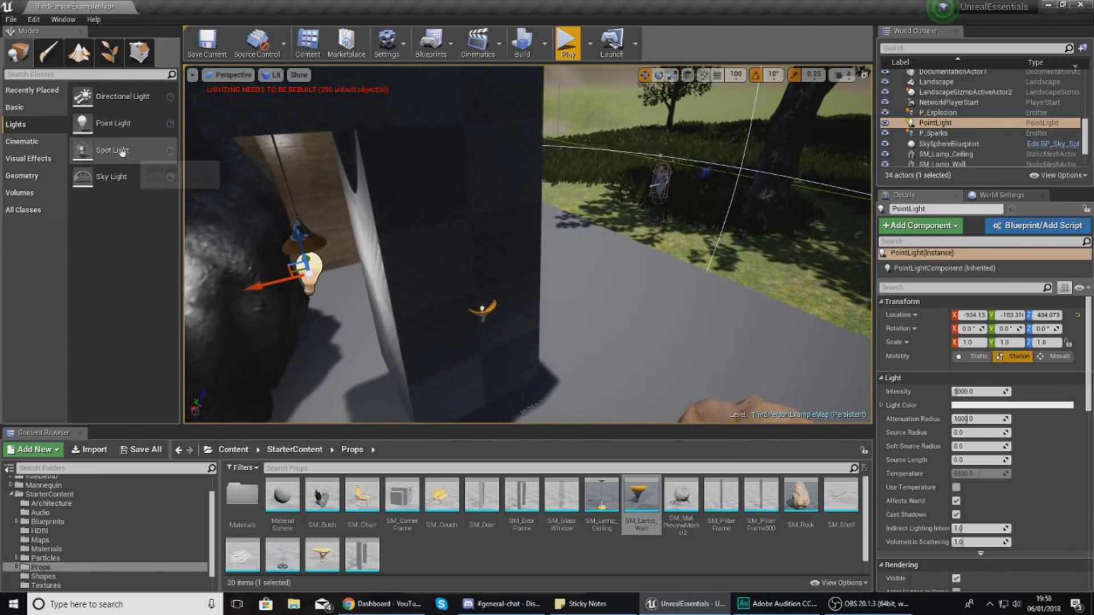
left_click_drag(122, 151, 481, 249)
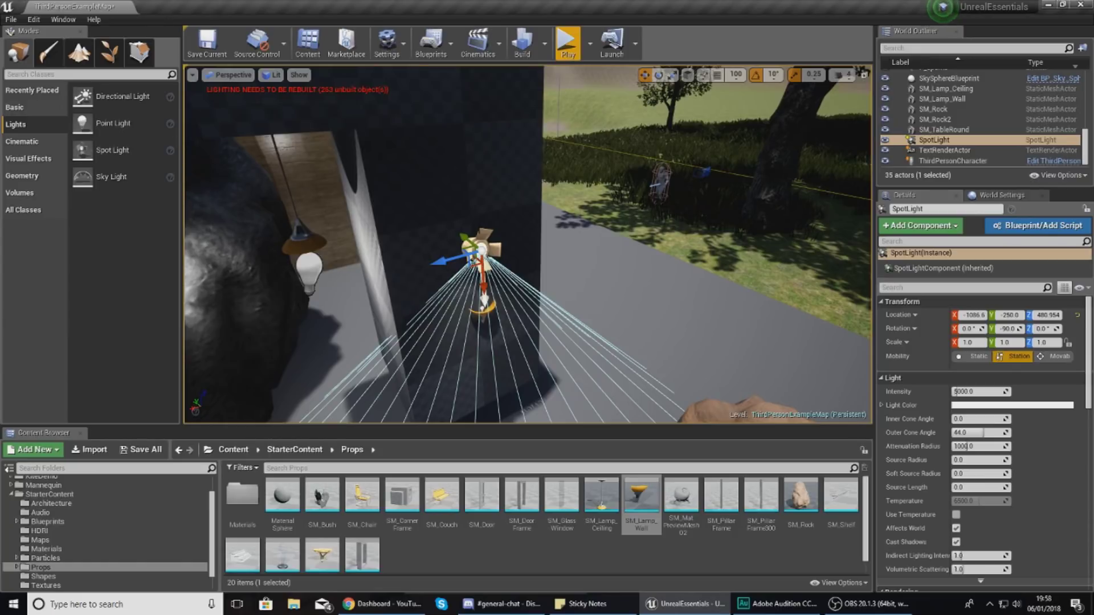
Rotate the spot light to 90° on Y so its cone points straight up.
right_click_drag(528, 245, 495, 273)
right_click_drag(388, 165, 402, 141)
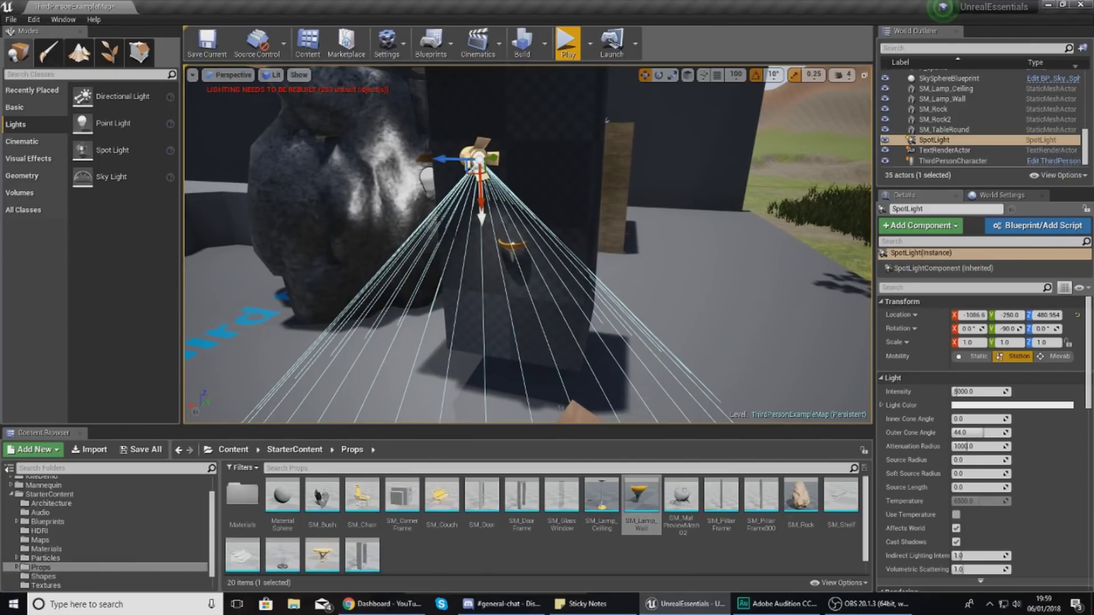
right_click_drag(527, 245, 365, 313)
mouse_move(538, 277)
right_mouse_down()
mouse_move(529, 273)
mouse_move(537, 277)
right_mouse_up()
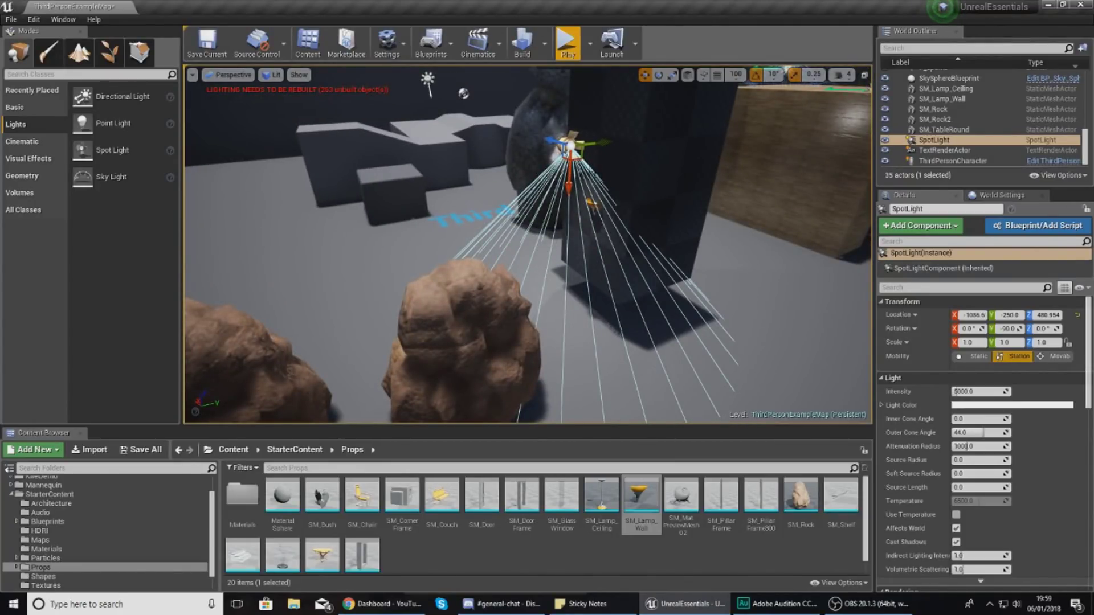
left_click(658, 75)
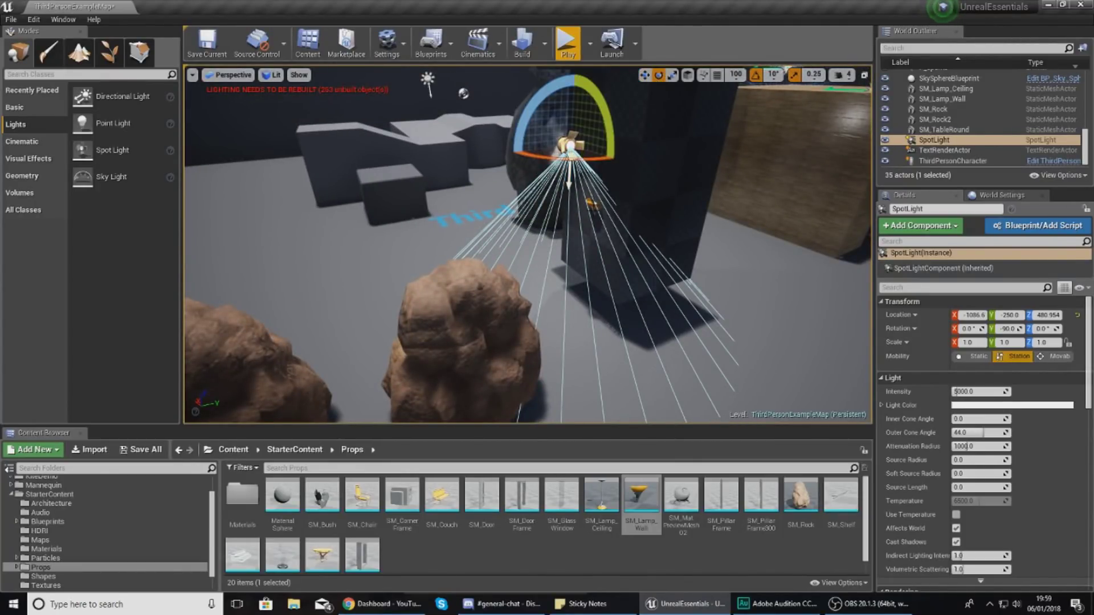
left_click_drag(608, 109, 544, 62)
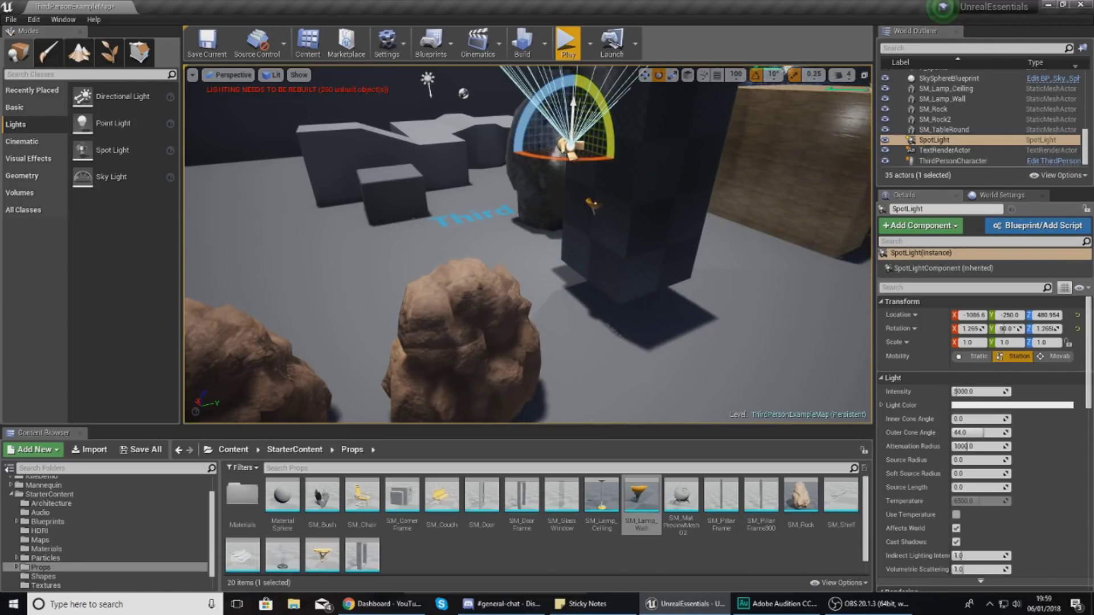
Move the spot light into the wall lamp's bowl, to about X -1106, Y -209 and Z 378.
right_click_drag(701, 236, 798, 233)
key("f")
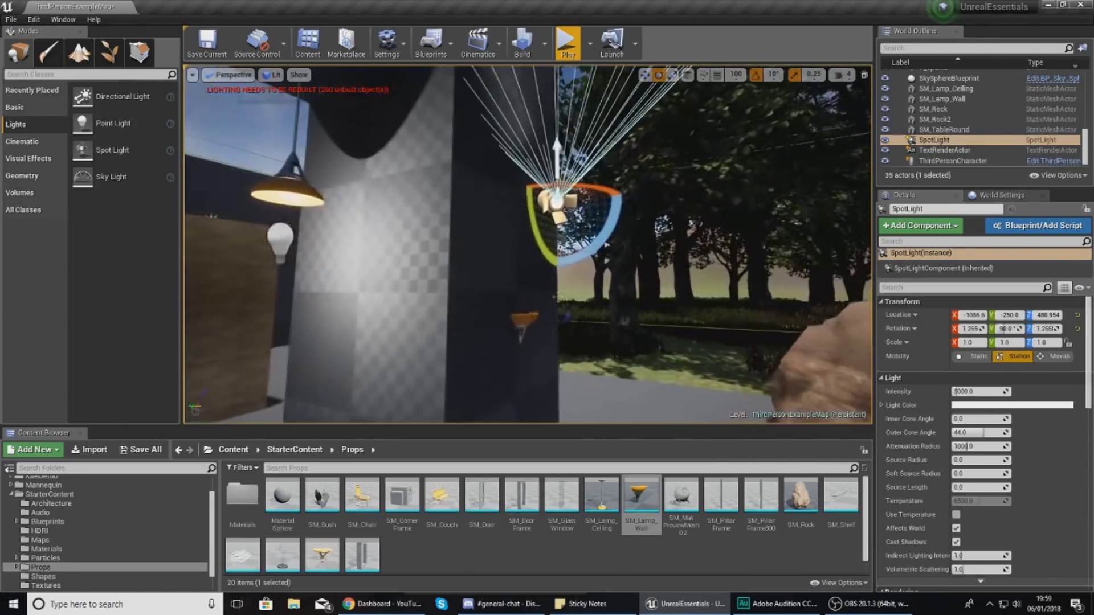
left_click(644, 74)
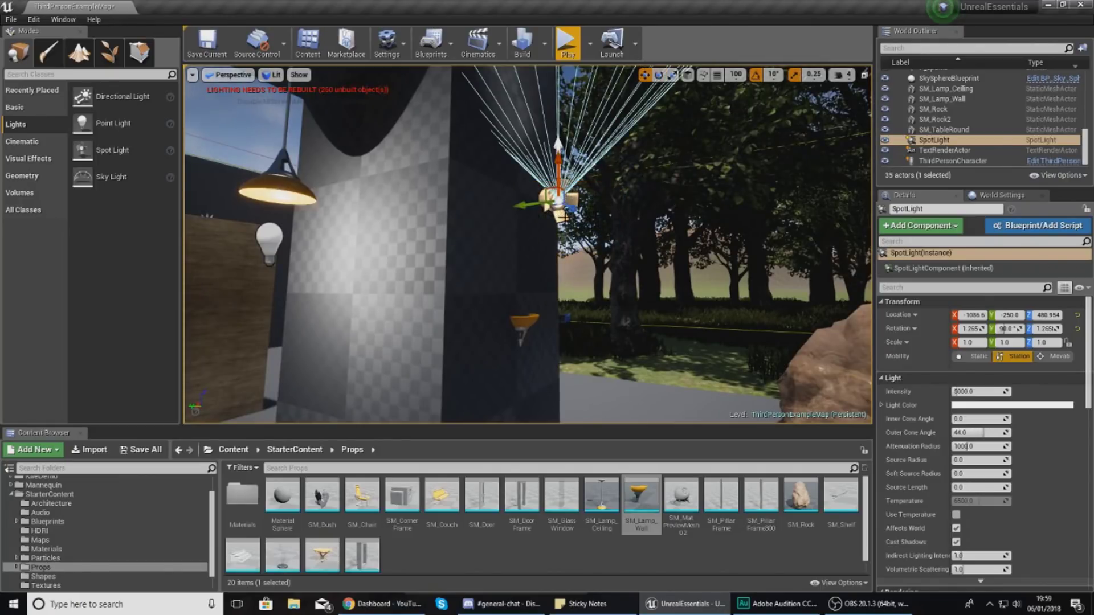
left_click_drag(557, 168, 497, 303)
key("f")
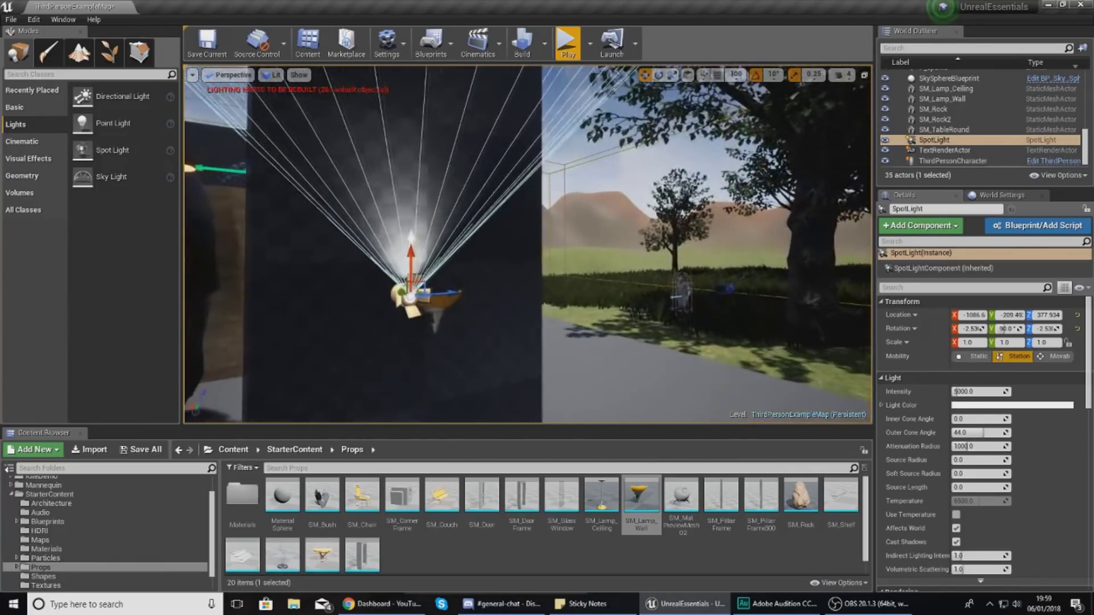
left_click_drag(552, 264, 585, 267)
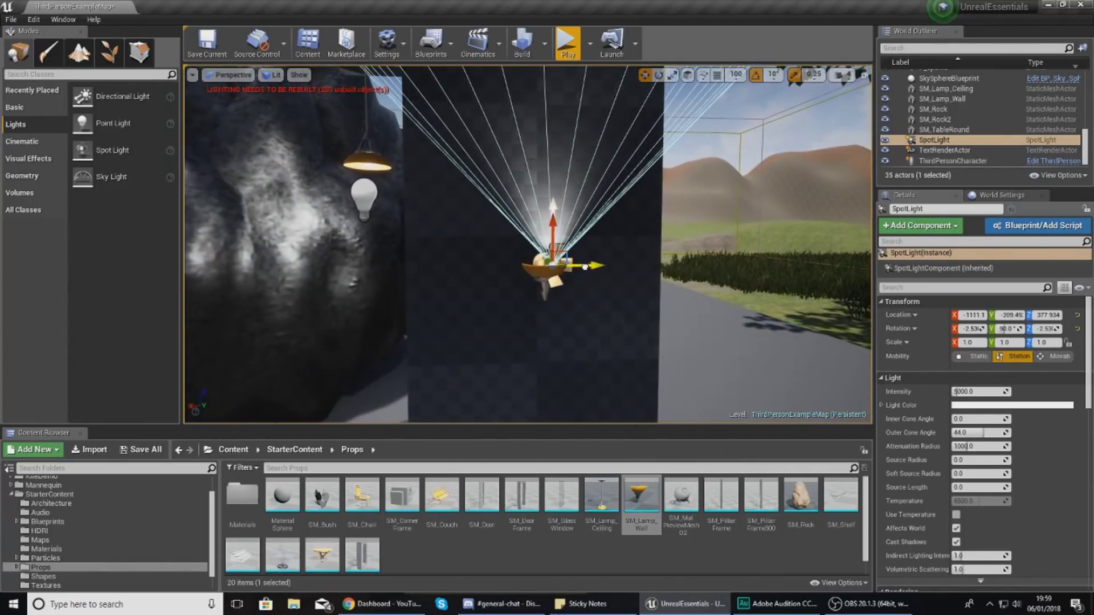
right_click_drag(545, 265, 535, 239)
left_click_drag(598, 271, 554, 225, "alt")
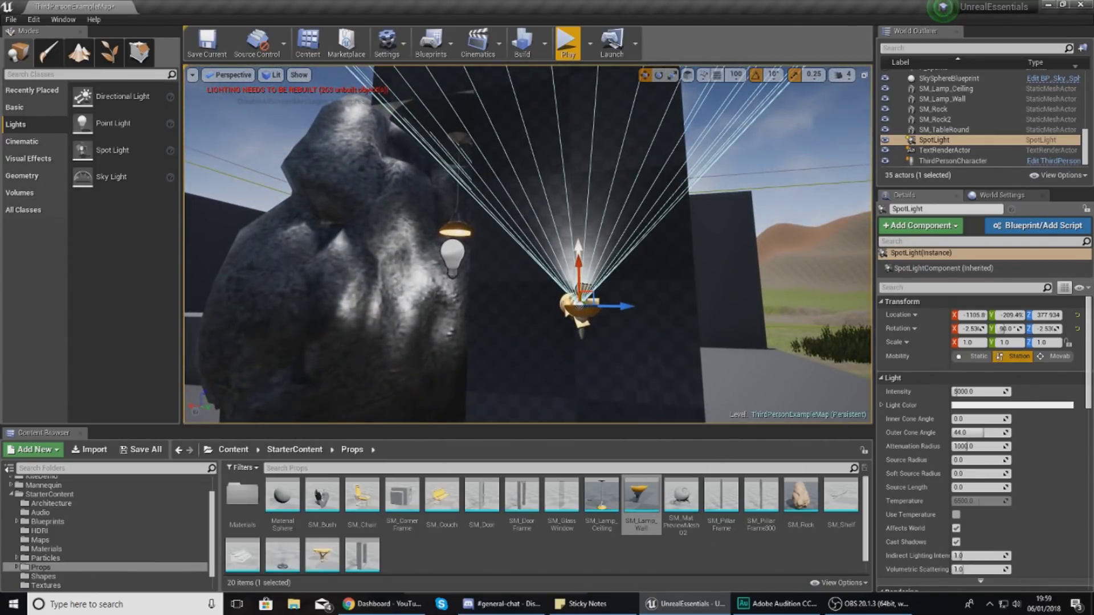
Examine how the spot light and point light illuminate the block, rock and lamps, with game view switched on and off.
mouse_move(555, 224)
left_mouse_down("alt")
mouse_move(575, 228)
mouse_move(567, 233)
left_mouse_up("alt")
key("g")
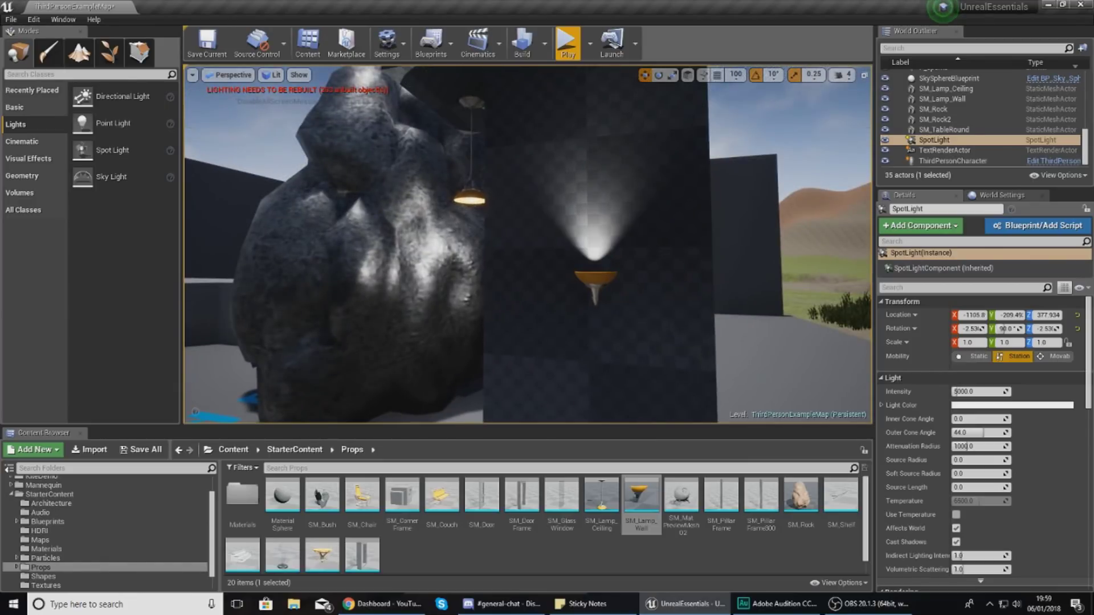
right_click_drag(665, 250, 724, 254)
mouse_move(475, 260)
right_mouse_down()
mouse_move(493, 263)
mouse_move(474, 259)
right_mouse_up()
key("s")
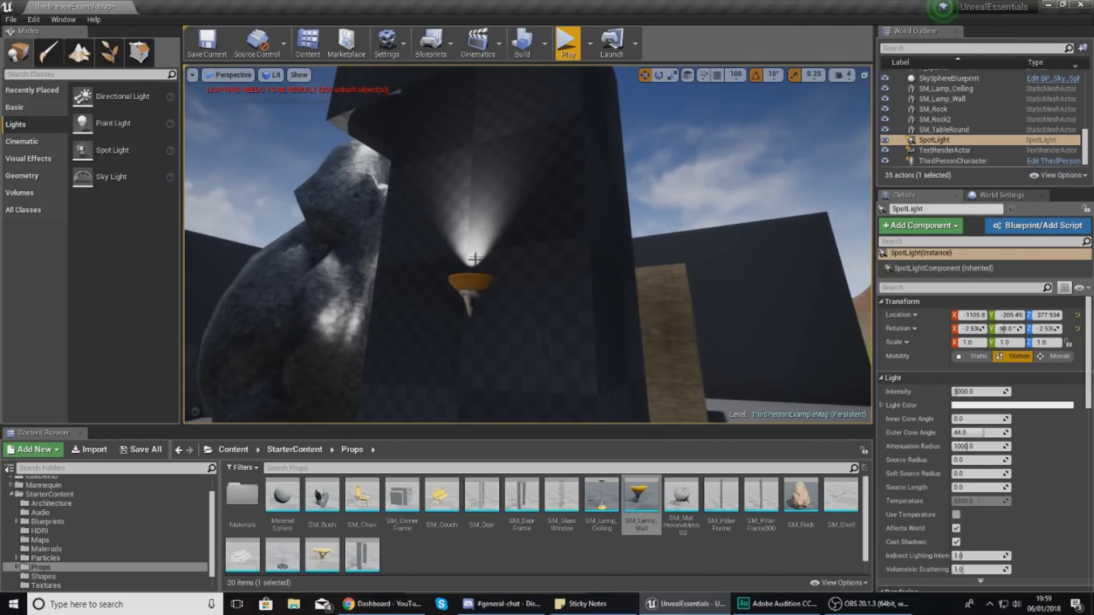
key("g")
key("a")
right_click_drag(403, 196, 447, 185)
key("a")
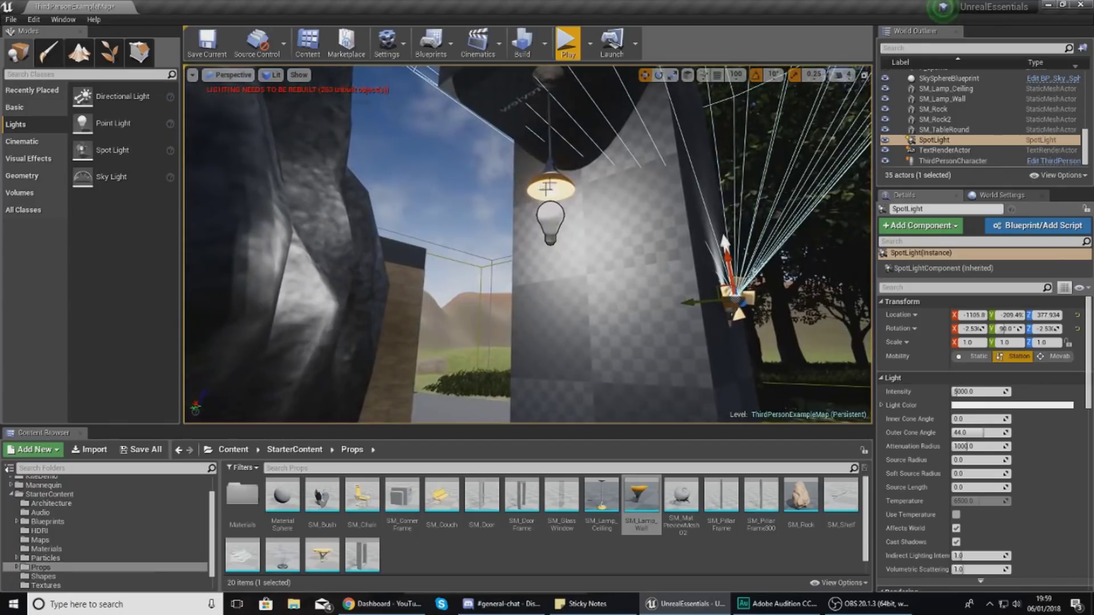
key("d")
right_click_drag(644, 155, 527, 170)
key("w")
key("s")
left_click_drag(604, 219, 609, 221, "alt")
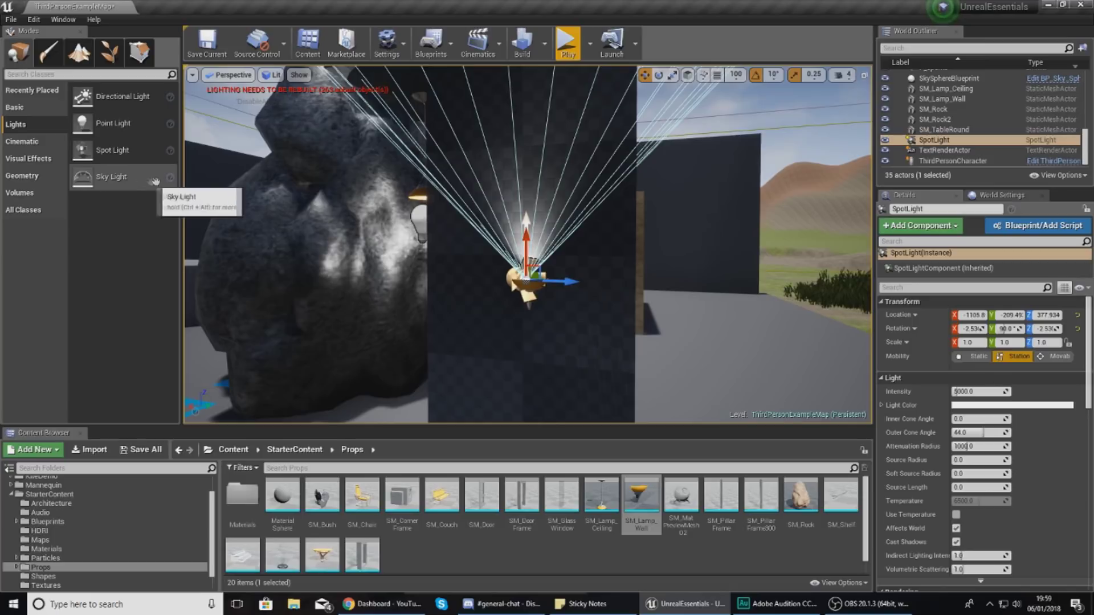
Add a sky light on the arena floor behind the two brown rocks and raise its intensity to about 4.81.
key("s")
right_click_drag(308, 196, 233, 214)
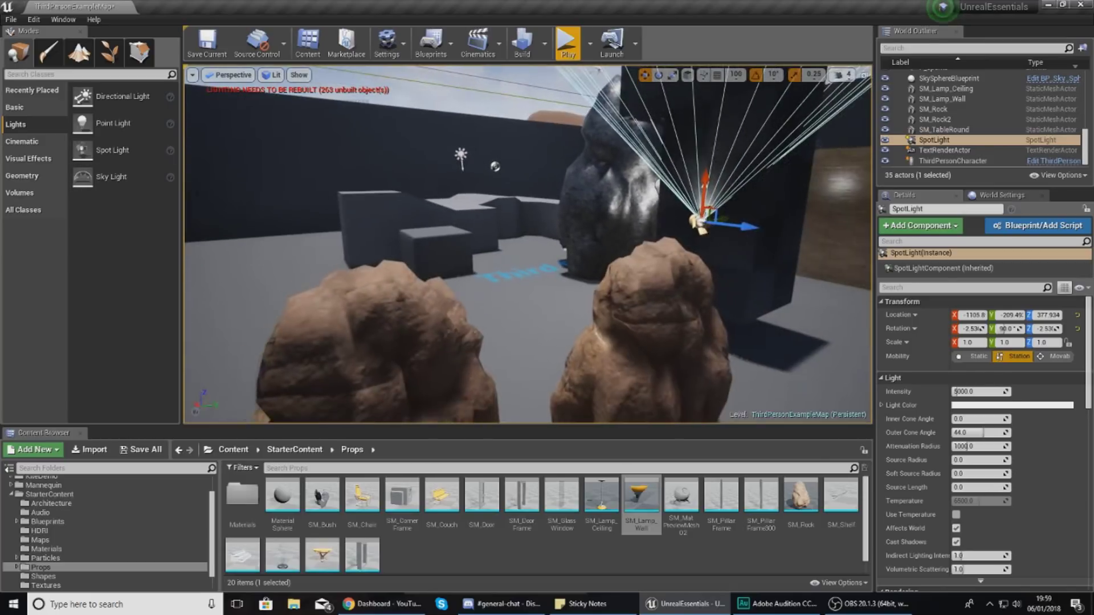
left_click(133, 181)
left_click_drag(133, 183, 514, 307)
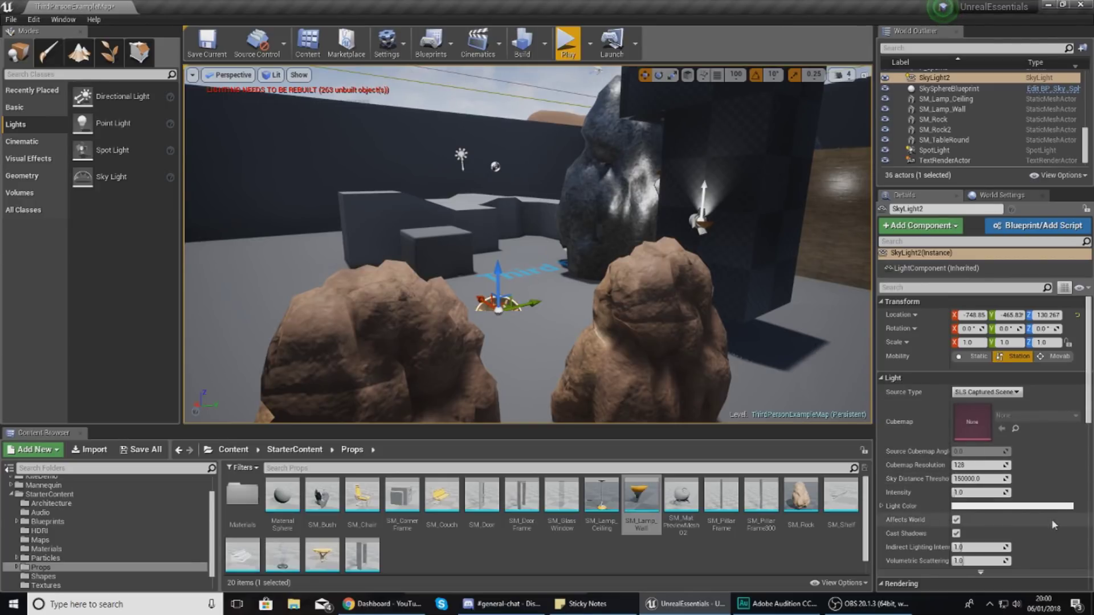
mouse_move(960, 493)
left_mouse_down()
mouse_move(1031, 492)
mouse_move(962, 492)
left_mouse_up()
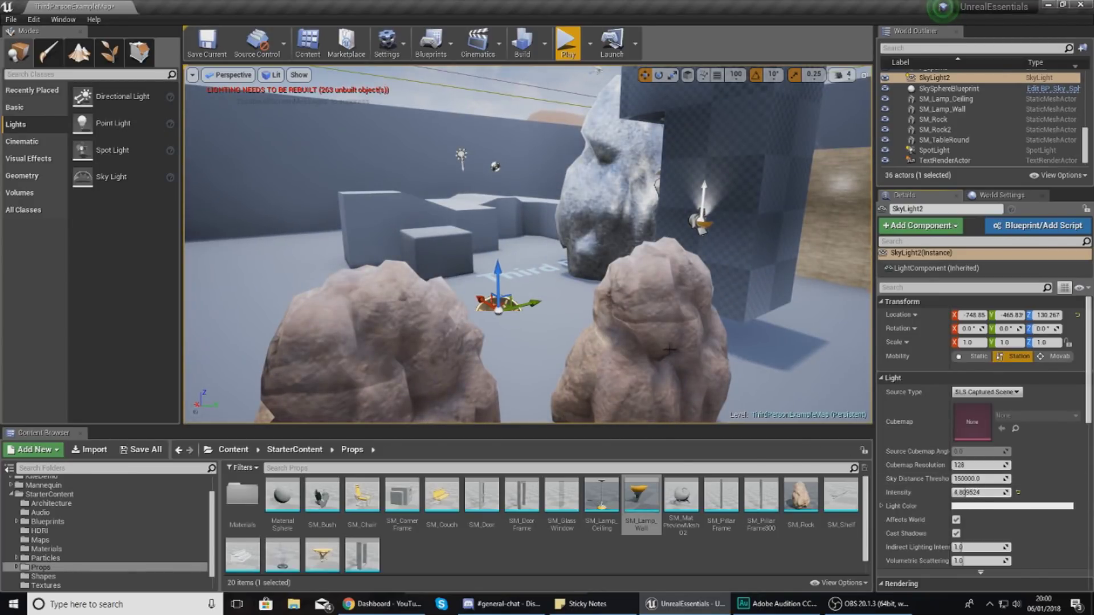
Delete the sky light from the arena floor after trying a higher position for it.
key("w")
right_click_drag(528, 245, 649, 250)
right_click_drag(656, 334, 659, 327)
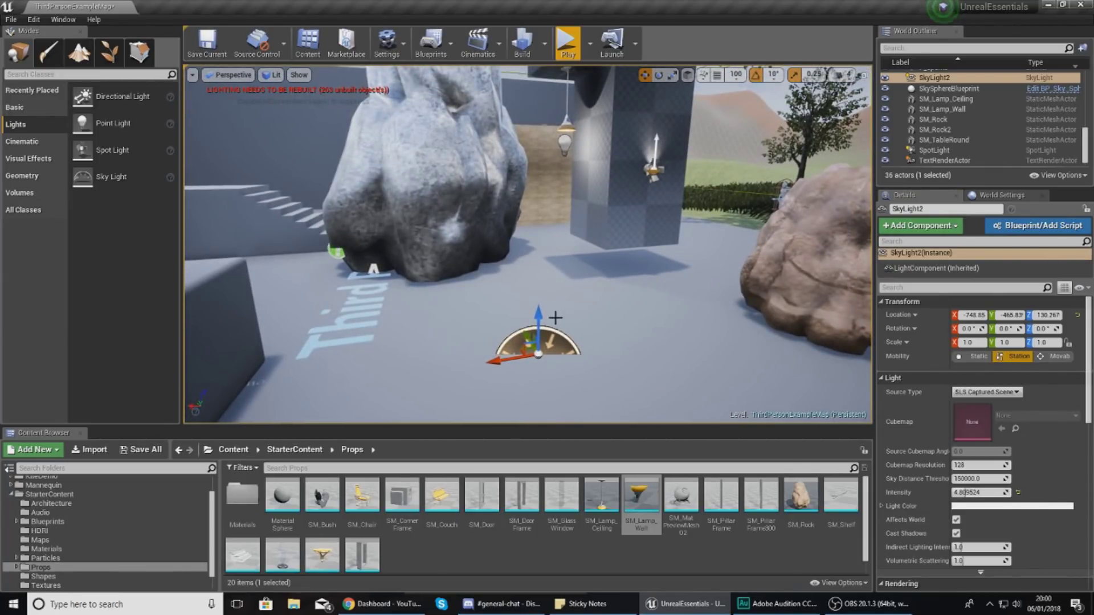
left_click_drag(535, 315, 551, 263)
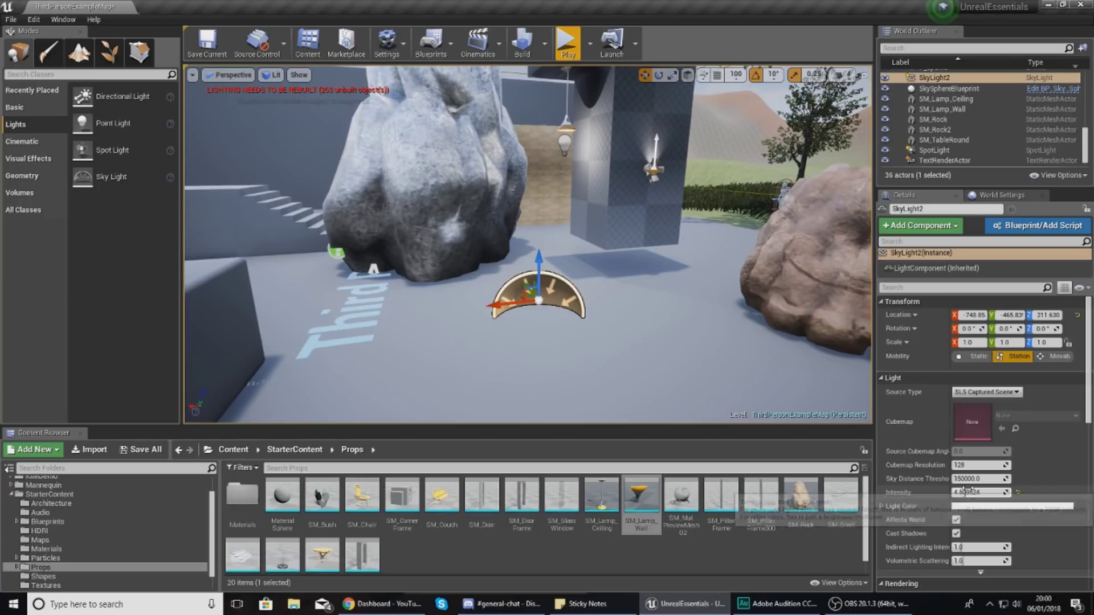
key("Delete")
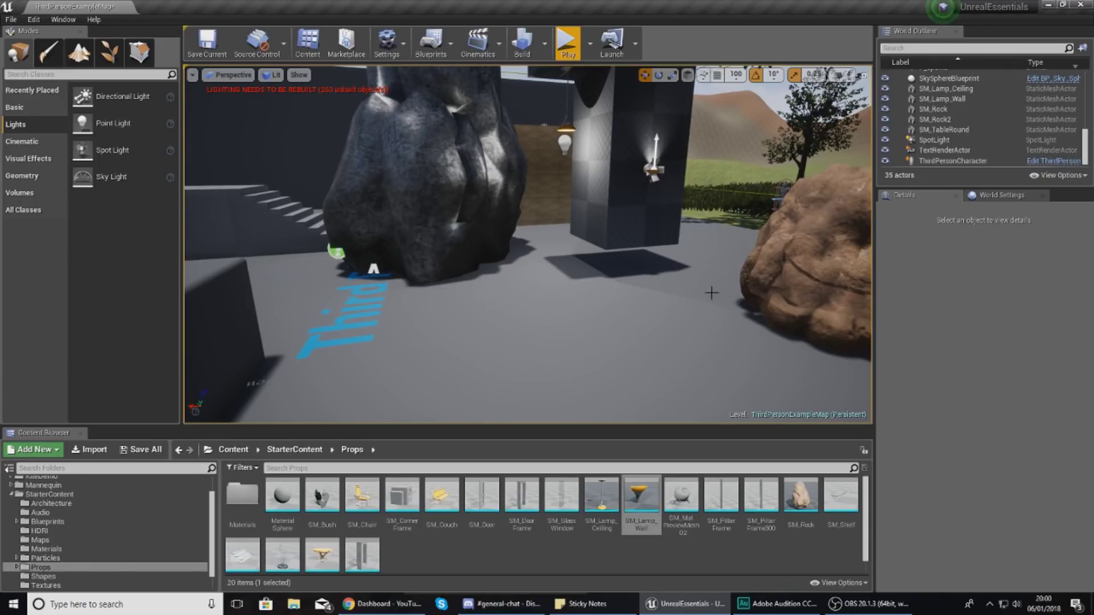
Set the intensity of the point light under the ceiling lamp to 1700, cancelling the pending autosave.
left_click(566, 145)
right_click_drag(585, 179, 638, 146)
key("w")
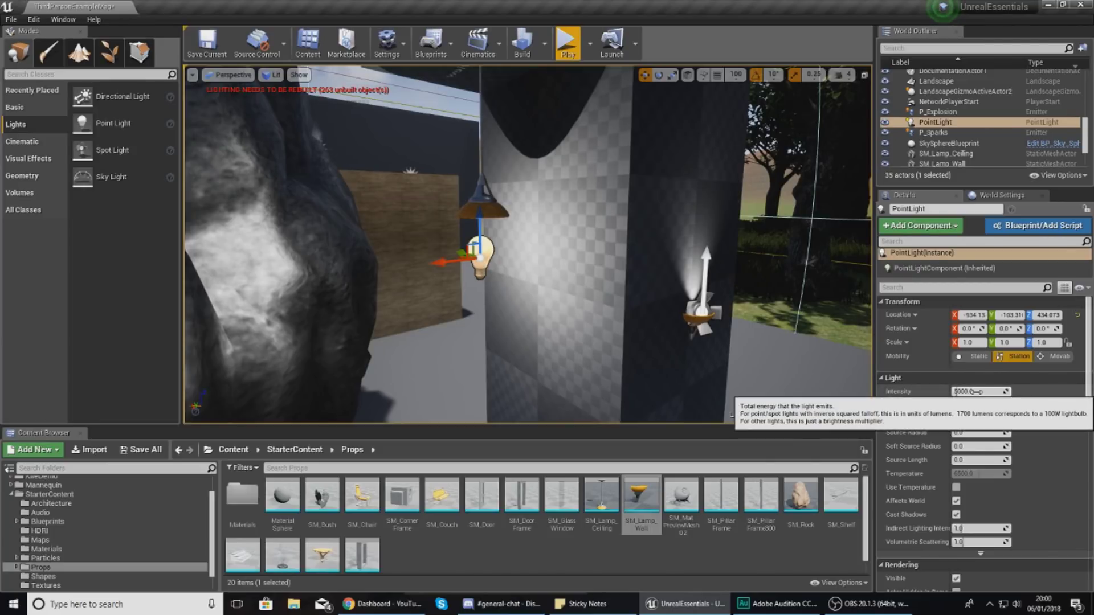
left_click_drag(973, 392, 1003, 410)
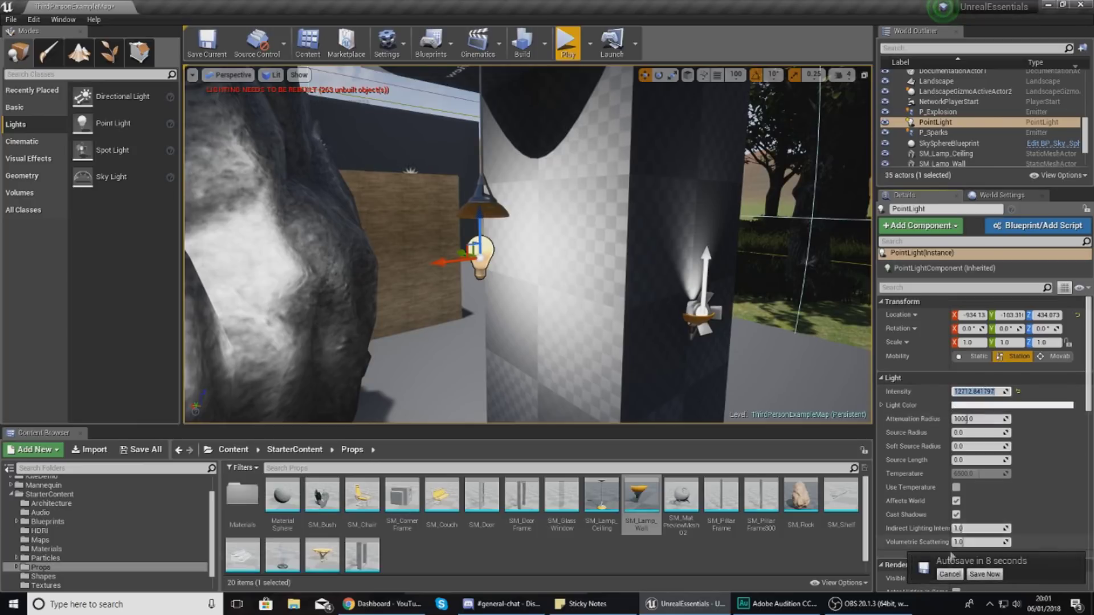
left_click(950, 579)
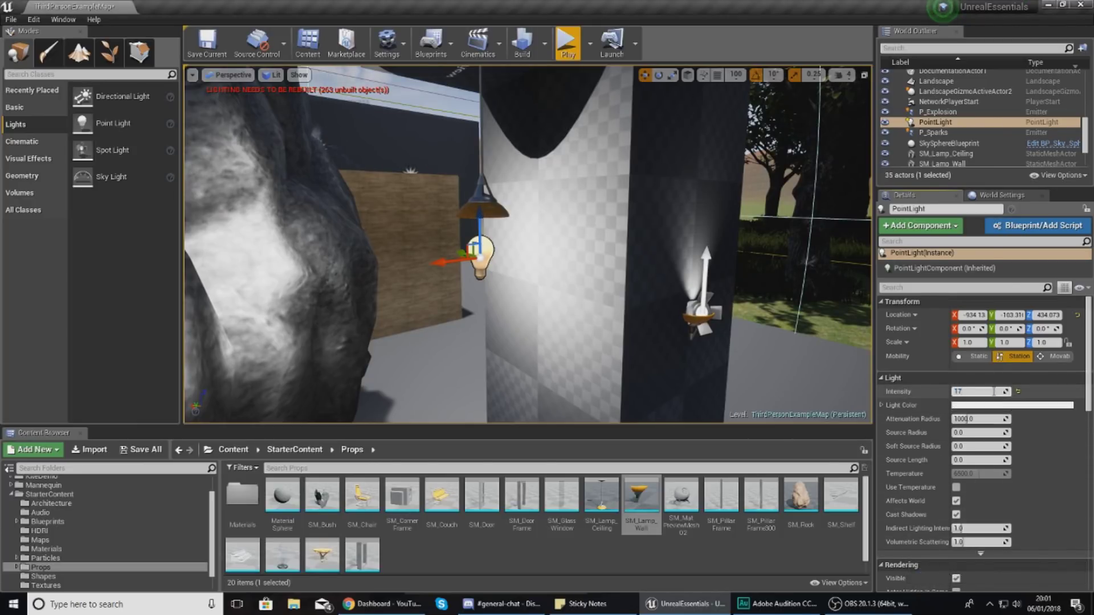
key("Return")
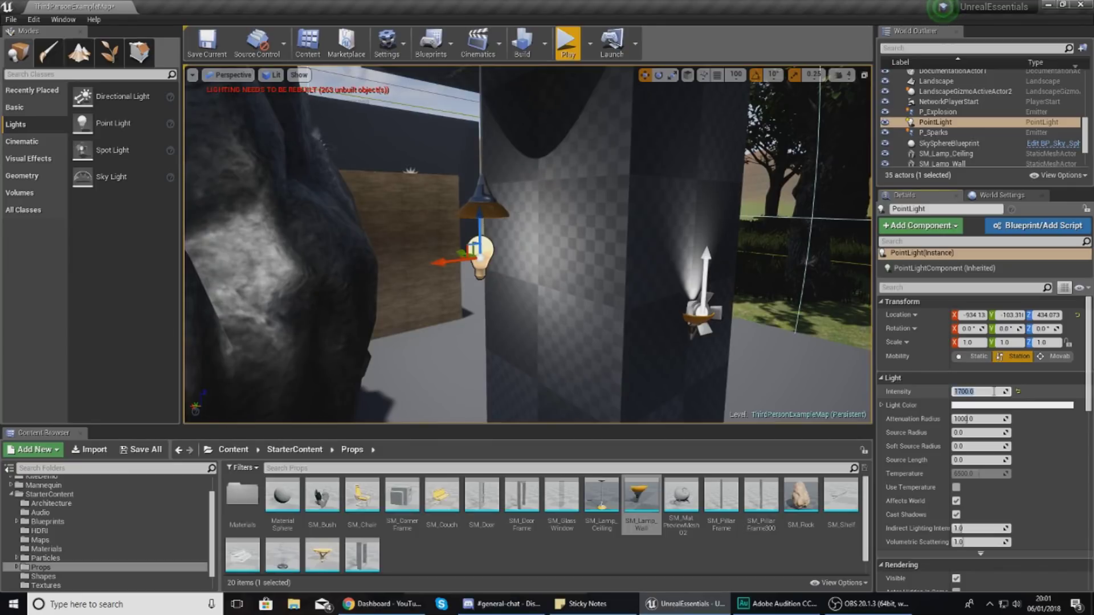
Try green tints on the point light and settle on pale blue, with hue about 216 and saturation about 0.55.
right_click_drag(701, 324, 807, 264)
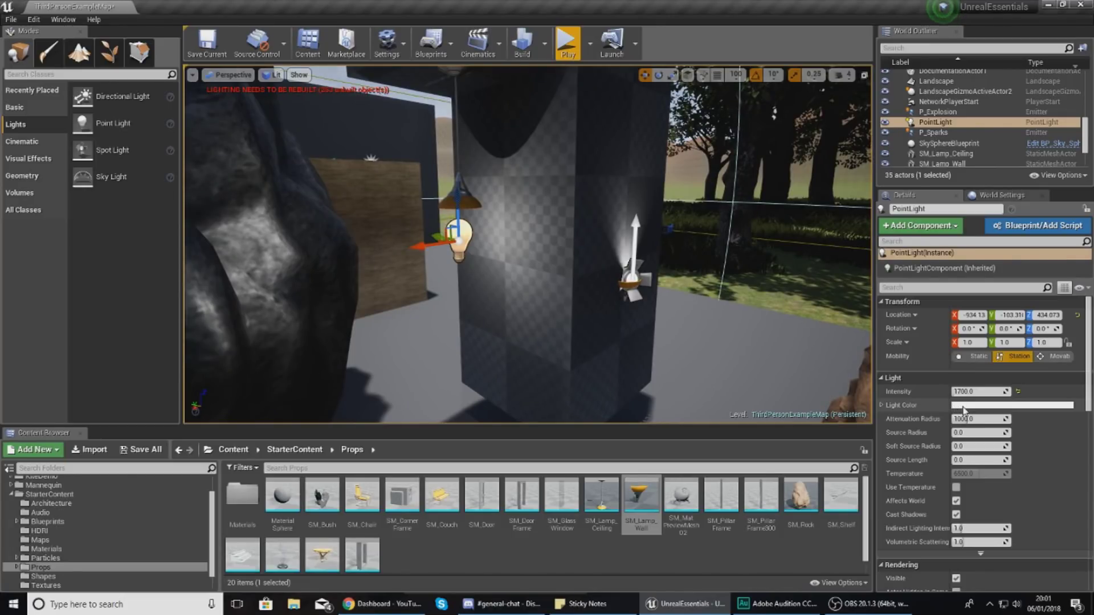
left_click(964, 406)
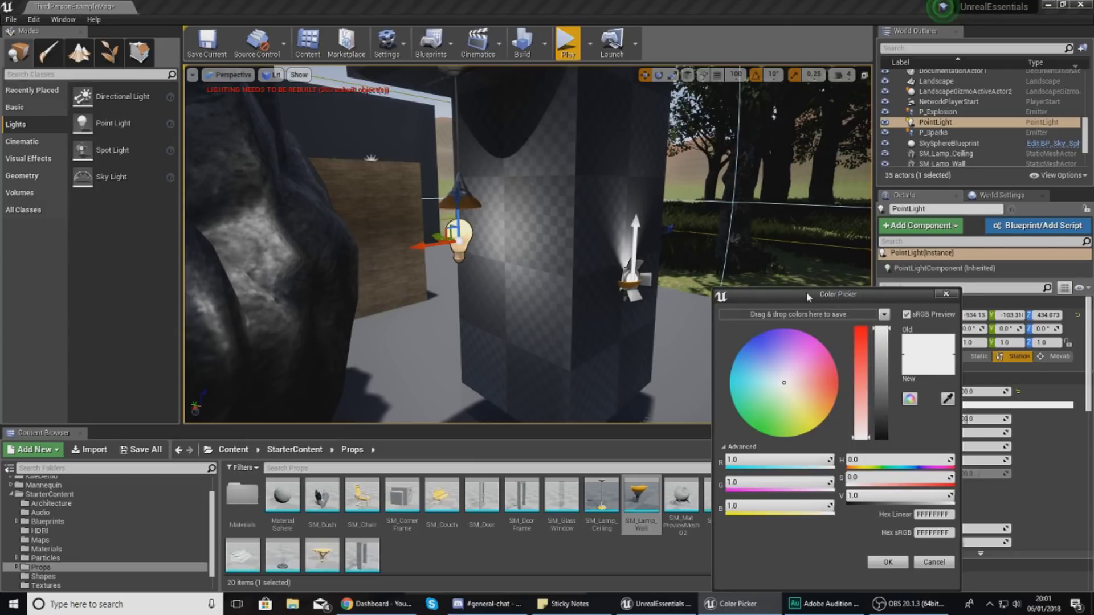
left_click_drag(808, 296, 799, 217)
mouse_move(751, 309)
left_mouse_down()
mouse_move(742, 310)
mouse_move(770, 287)
mouse_move(789, 301)
mouse_move(780, 317)
mouse_move(755, 296)
mouse_move(790, 298)
mouse_move(759, 326)
mouse_move(755, 285)
mouse_move(763, 329)
mouse_move(791, 319)
mouse_move(797, 293)
mouse_move(800, 308)
mouse_move(785, 289)
mouse_move(769, 293)
mouse_move(770, 313)
left_mouse_up()
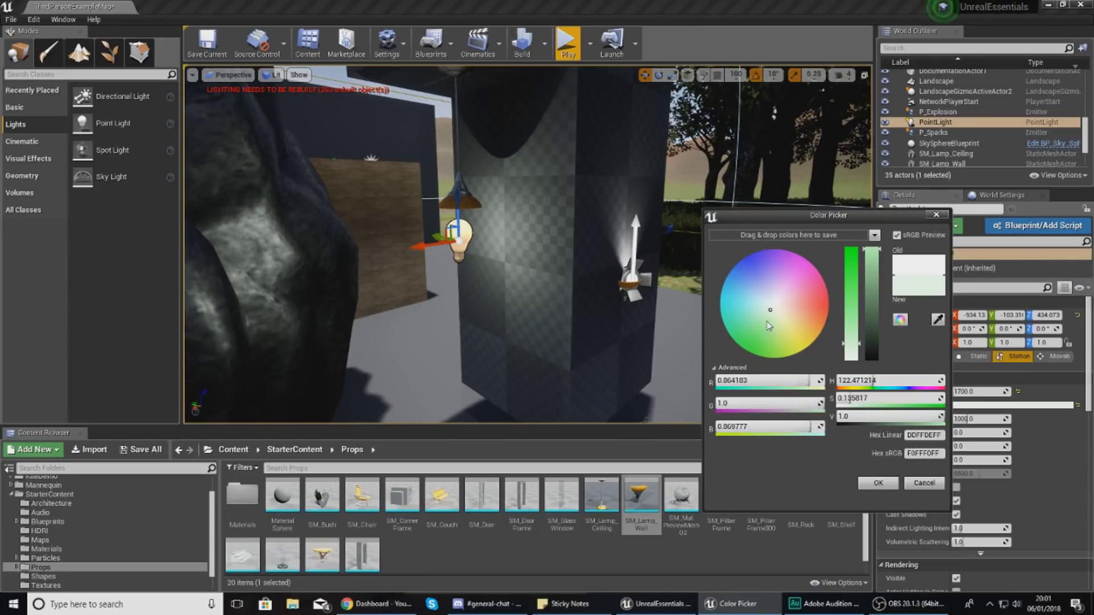
left_click_drag(772, 315, 755, 363)
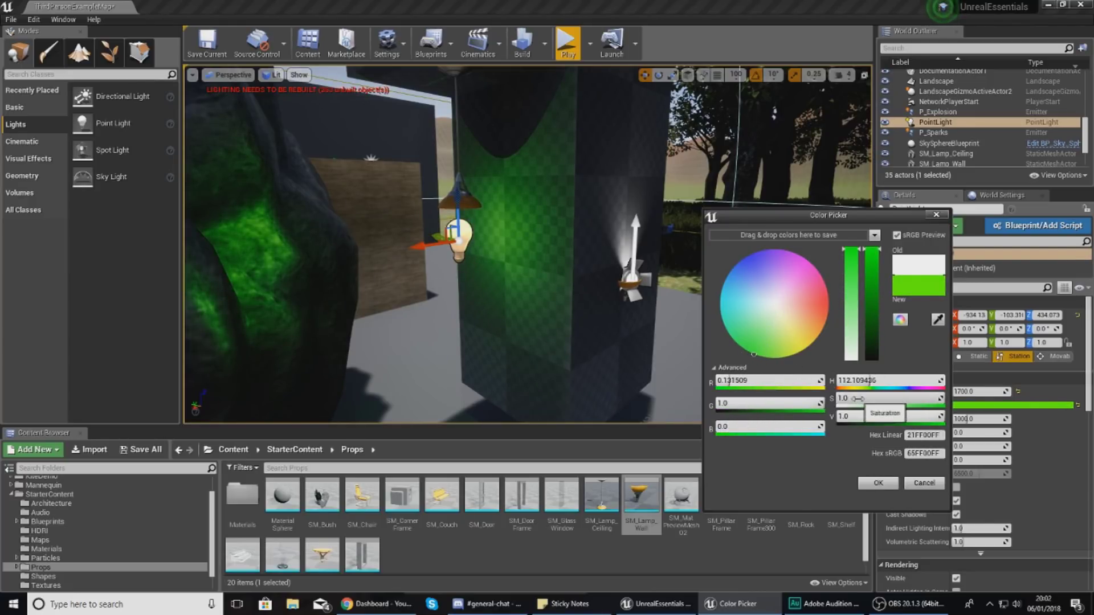
mouse_move(889, 398)
left_mouse_down()
mouse_move(854, 399)
mouse_move(899, 399)
mouse_move(850, 399)
mouse_move(905, 399)
mouse_move(873, 399)
mouse_move(883, 399)
left_mouse_up()
left_click(783, 323)
left_click_drag(784, 325, 748, 294)
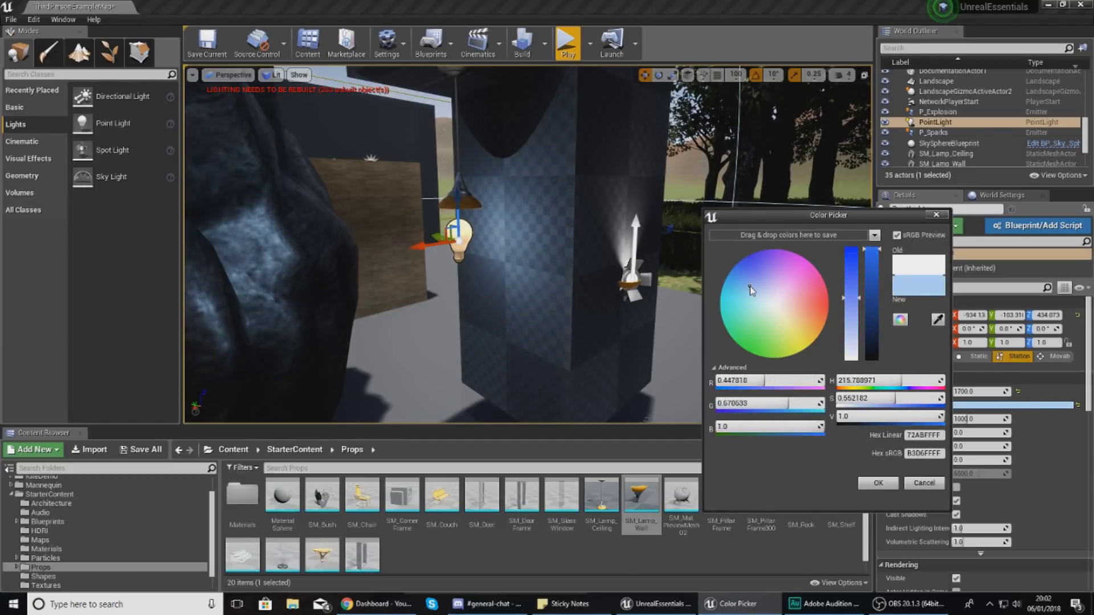
left_click(888, 487)
Try large and small attenuation radii on the point light and settle on a value just over 400.
right_click_drag(672, 338, 699, 358)
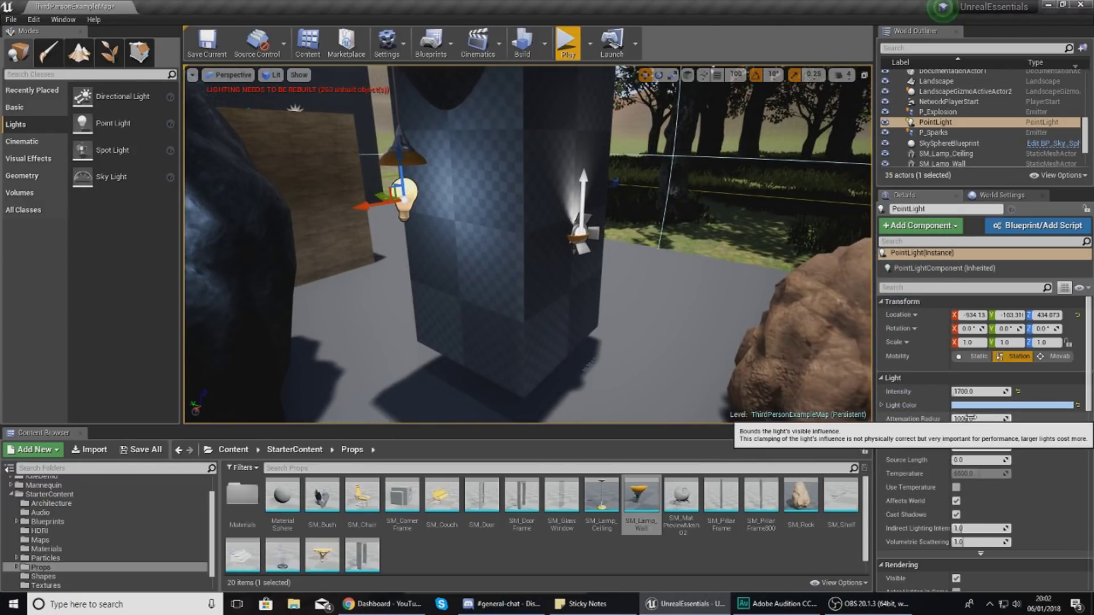
right_click_drag(672, 285, 541, 268)
right_click_drag(773, 382, 732, 382)
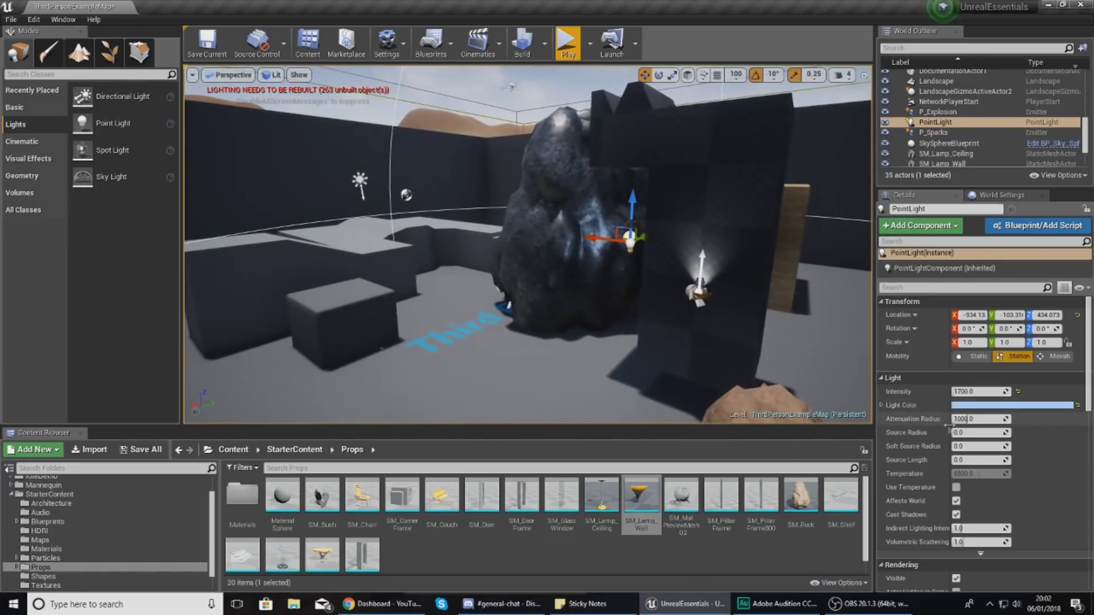
mouse_move(969, 419)
left_mouse_down()
mouse_move(994, 419)
mouse_move(968, 419)
left_mouse_up()
right_click_drag(698, 255, 723, 261)
left_click_drag(958, 419, 978, 419)
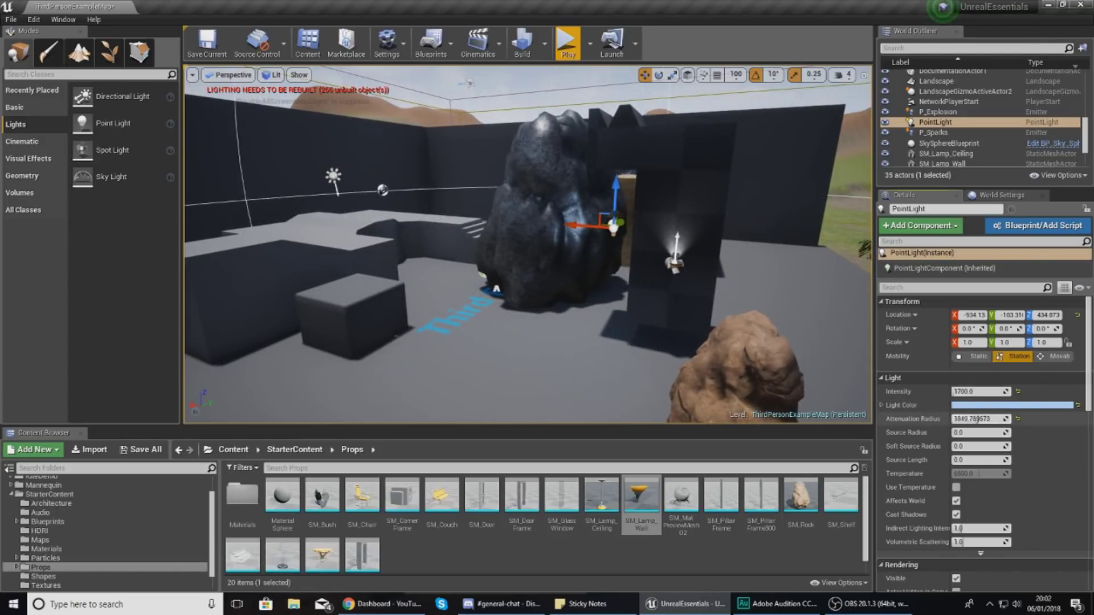
right_click_drag(738, 292, 707, 289)
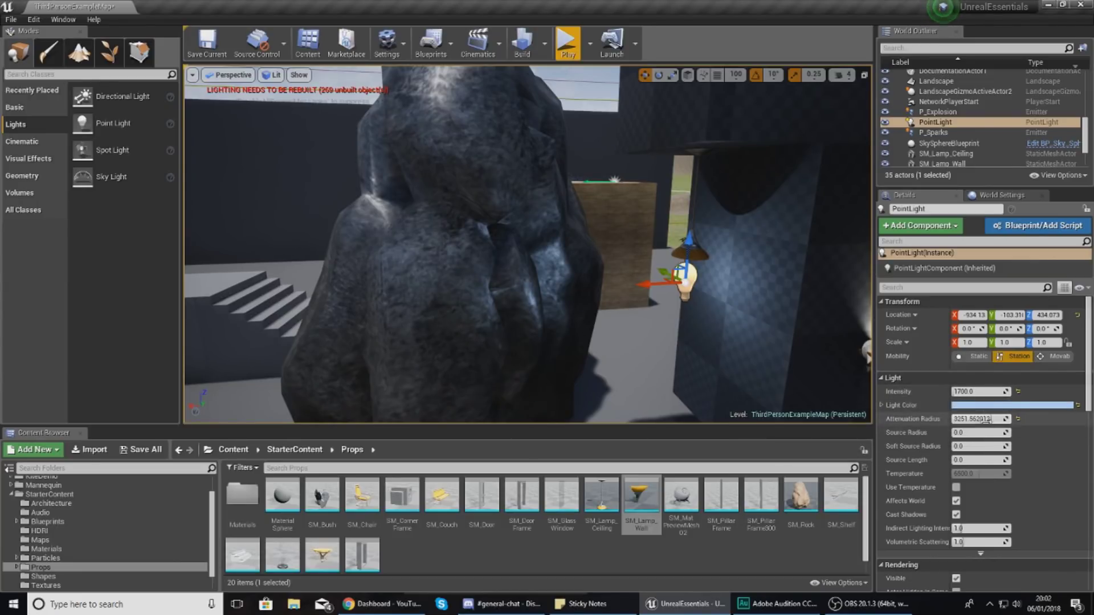
left_click_drag(970, 420, 946, 420)
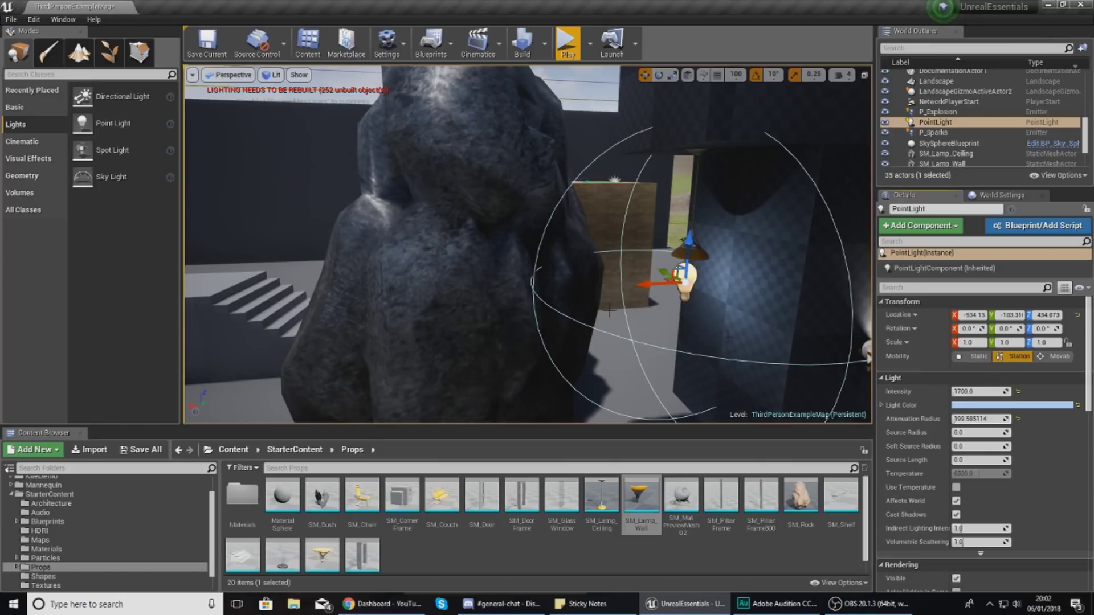
mouse_move(957, 420)
left_mouse_down()
mouse_move(971, 420)
mouse_move(957, 419)
left_mouse_up()
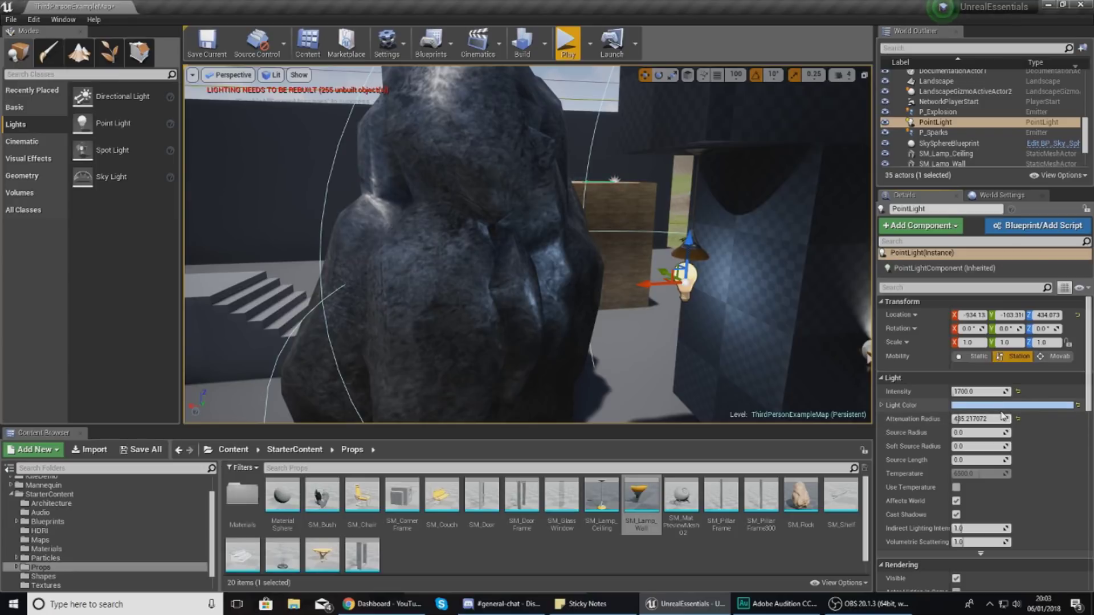
Inspect the shadows around the ceiling lamp and turn off shadow casting for the point light.
left_click_drag(1085, 393, 1084, 443)
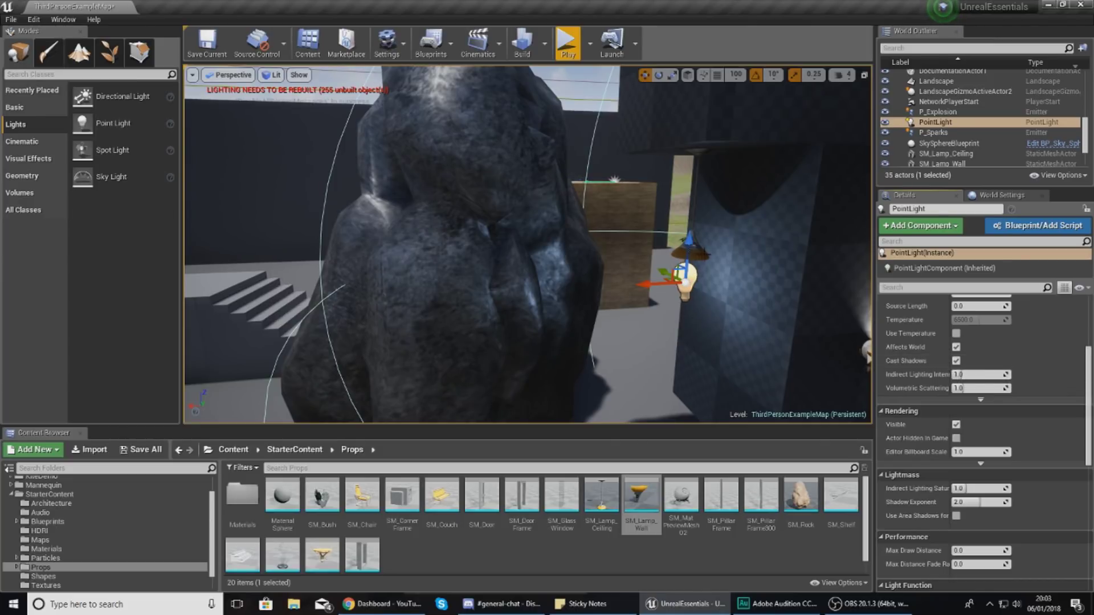
right_click_drag(528, 245, 609, 211)
key("w")
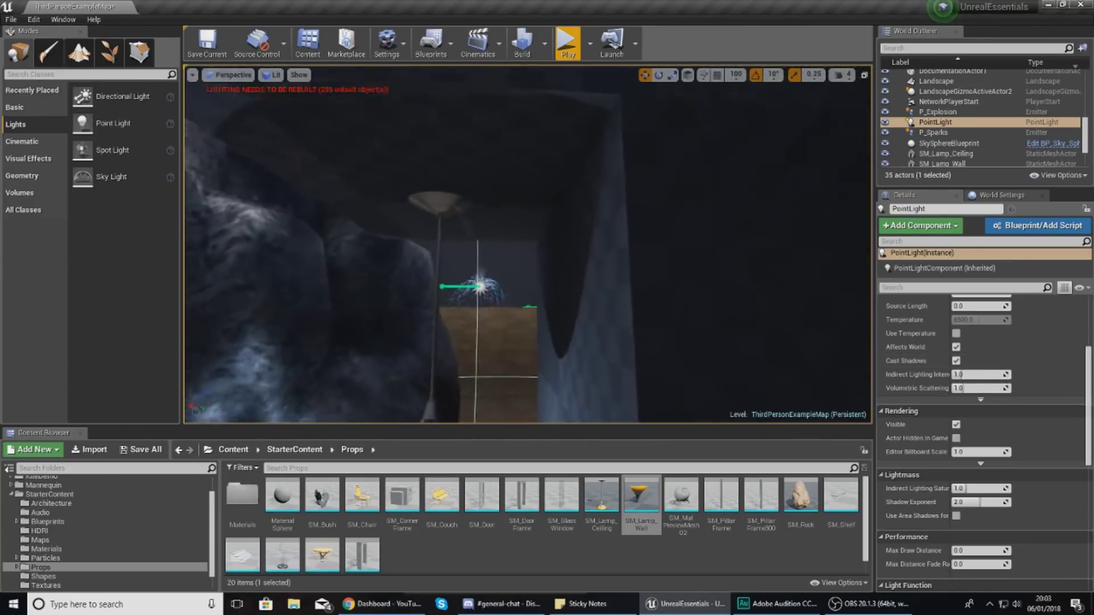
key("s")
mouse_move(587, 314)
right_mouse_down()
mouse_move(580, 302)
mouse_move(587, 314)
right_mouse_up()
right_click_drag(611, 274, 606, 226)
key("w")
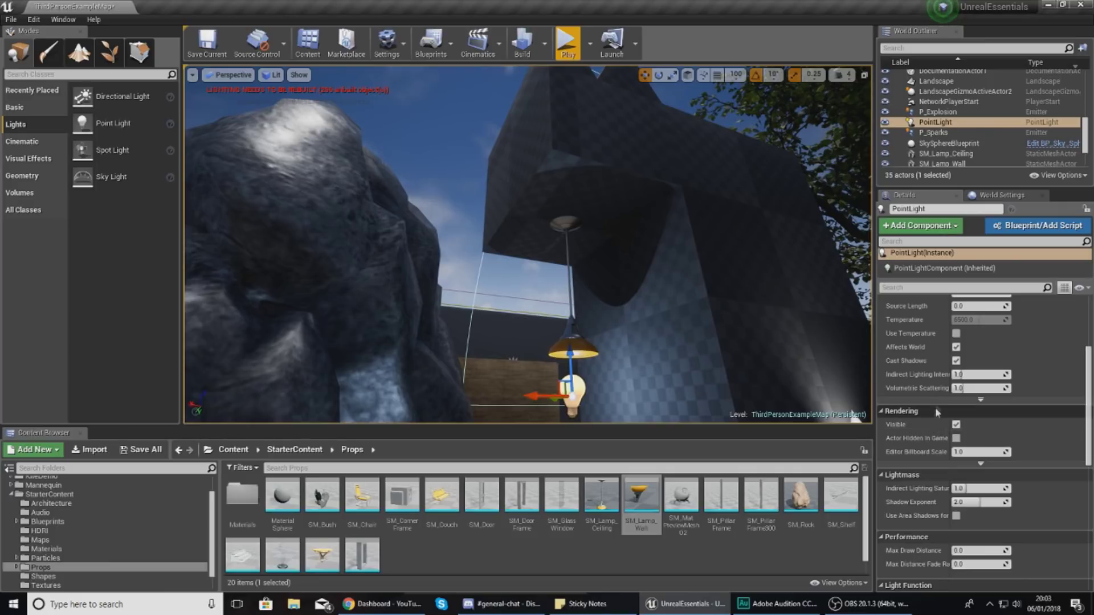
left_click(956, 361)
Set the wall lamp's spot light to an inner cone angle of about 25 and an outer cone angle of about 42.4.
key("w")
mouse_move(528, 245)
right_mouse_down()
mouse_move(530, 284)
mouse_move(556, 307)
mouse_move(532, 311)
mouse_move(538, 342)
mouse_move(541, 248)
right_mouse_up()
key("s")
key("s")
key("w")
right_click_drag(852, 404, 853, 404)
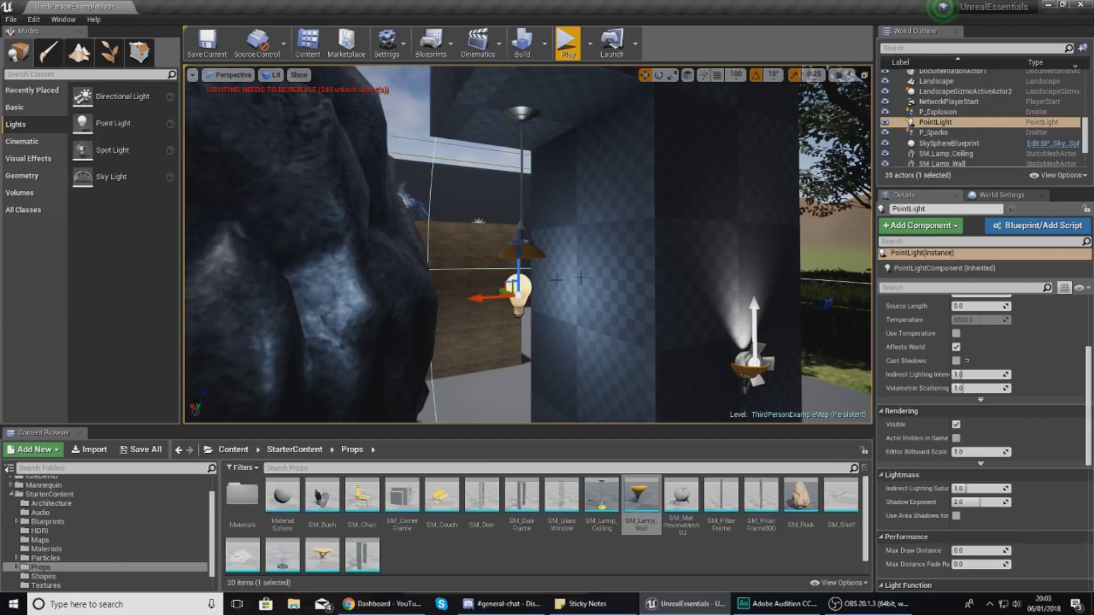
left_click(752, 363)
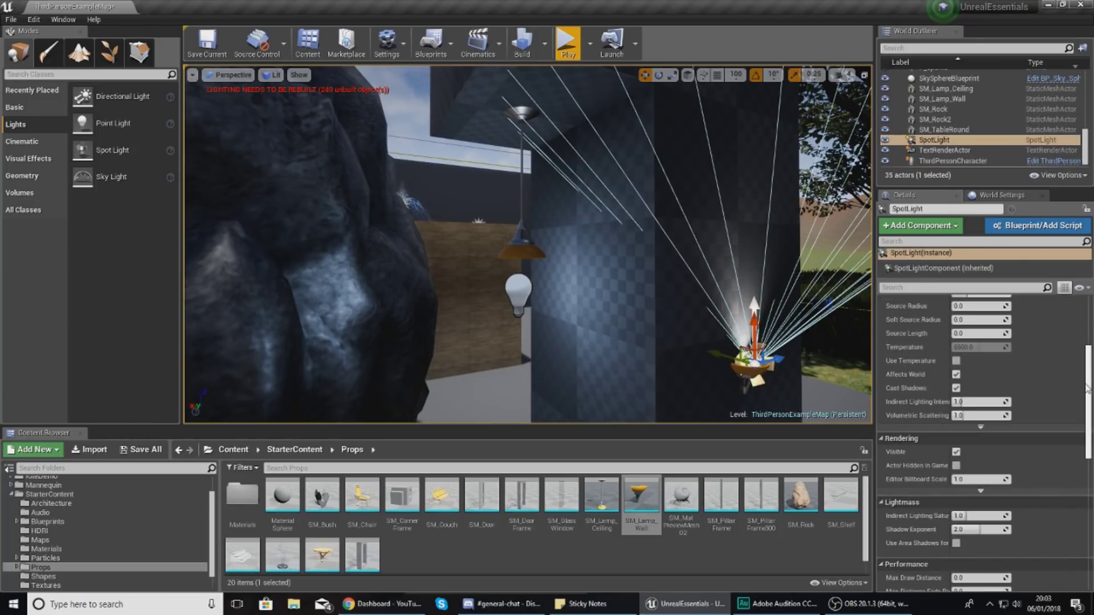
left_click_drag(1087, 389, 1089, 331)
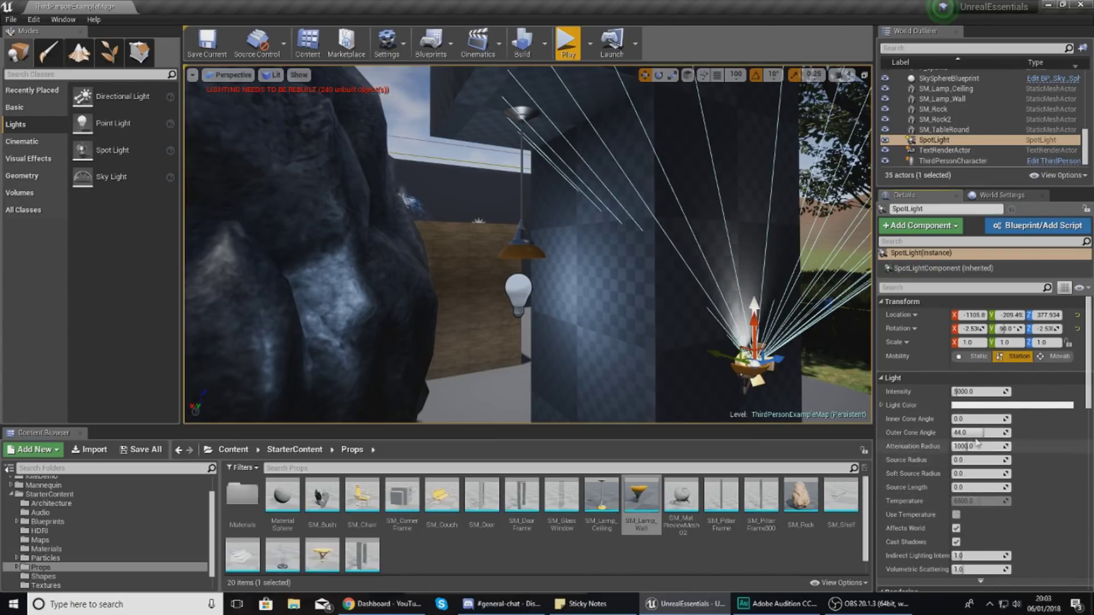
right_click_drag(672, 342, 735, 337)
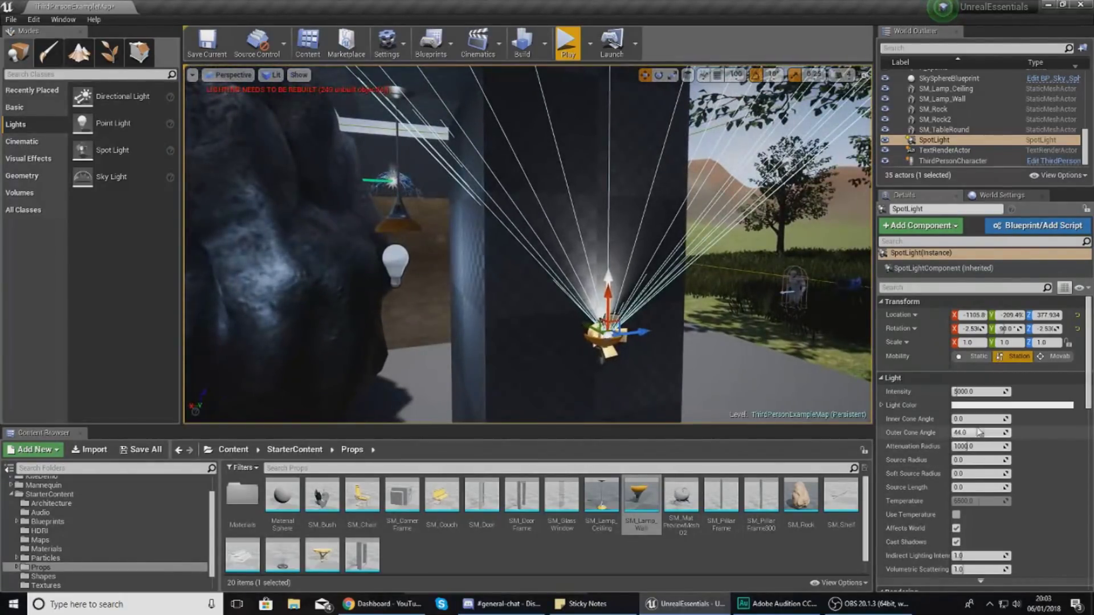
mouse_move(978, 418)
left_mouse_down()
mouse_move(1037, 418)
mouse_move(980, 418)
mouse_move(1022, 432)
mouse_move(973, 428)
left_mouse_up()
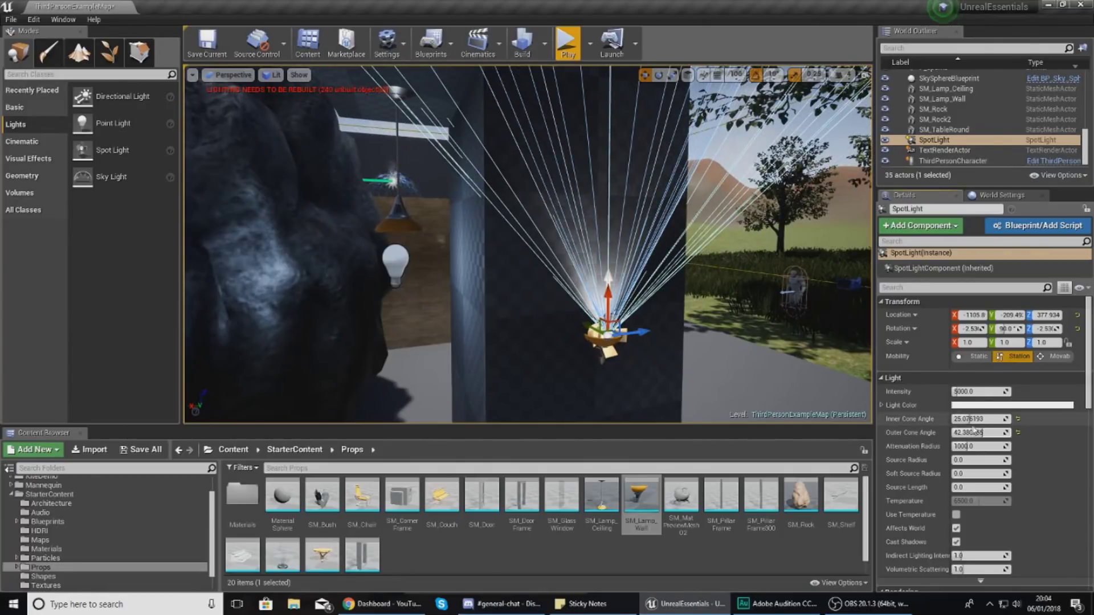
Colour the spot light pale yellow, with hue about 57 and saturation about 0.55, and check both lamps in game view.
key("s")
right_click_drag(706, 308, 632, 293)
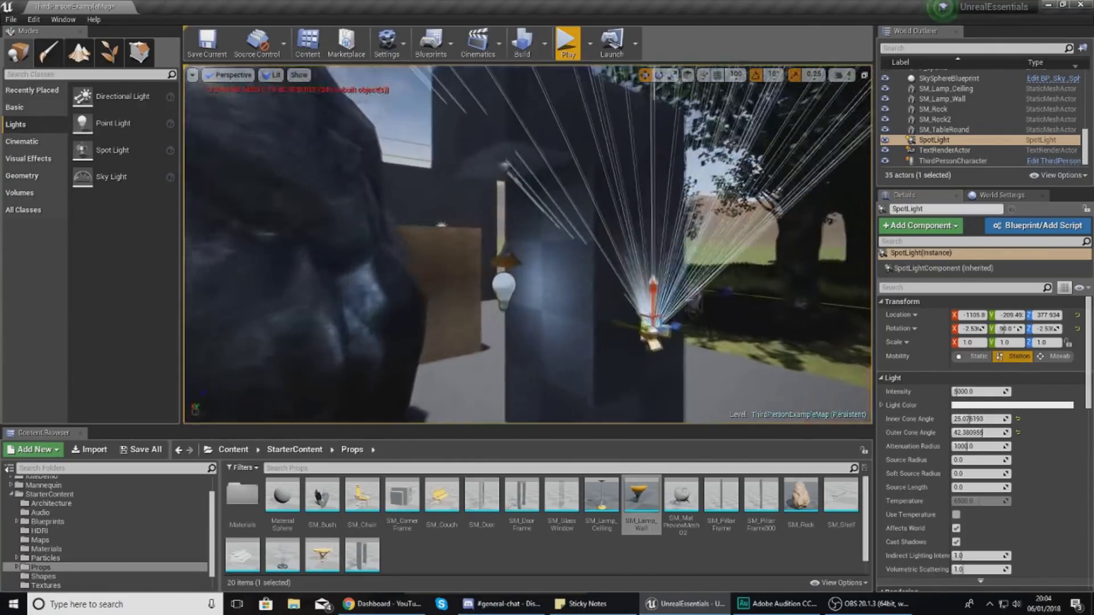
right_click_drag(735, 349, 759, 363)
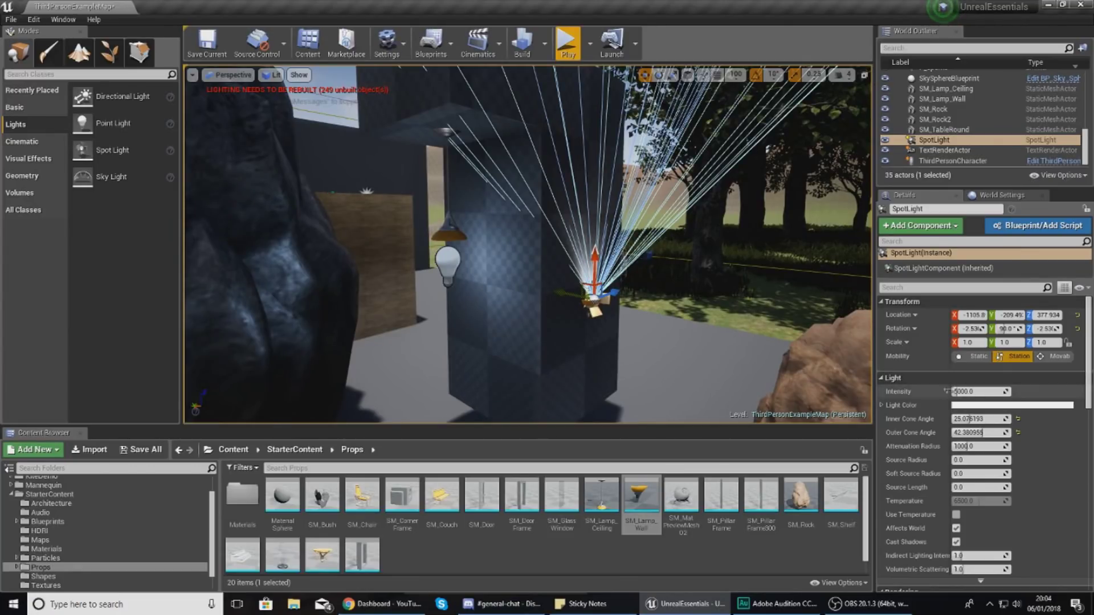
left_click(1011, 405)
left_click_drag(780, 393, 800, 412)
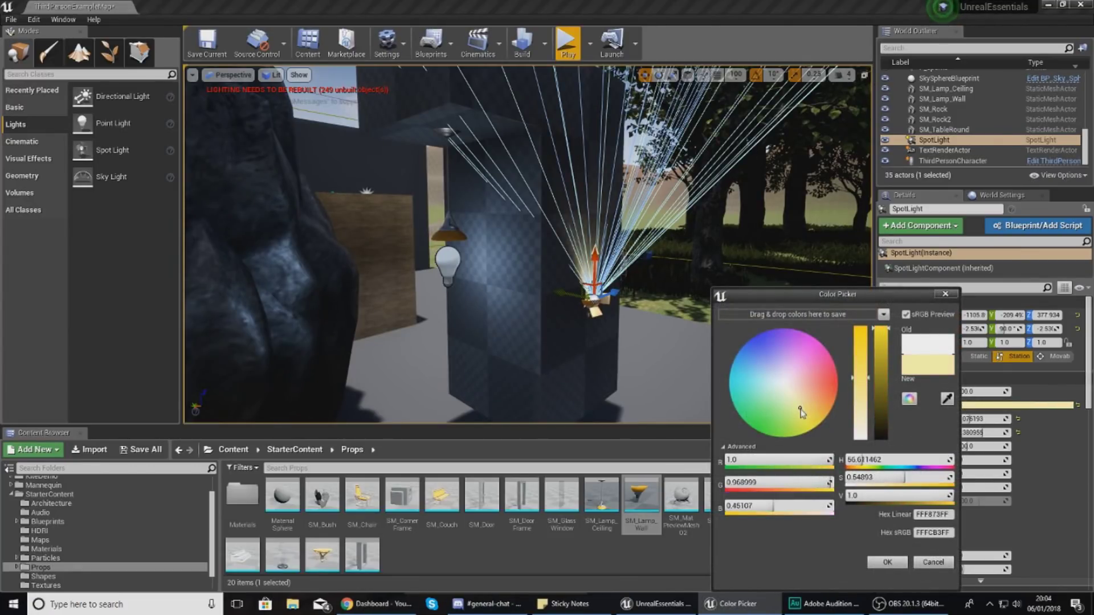
left_click(903, 563)
key("g")
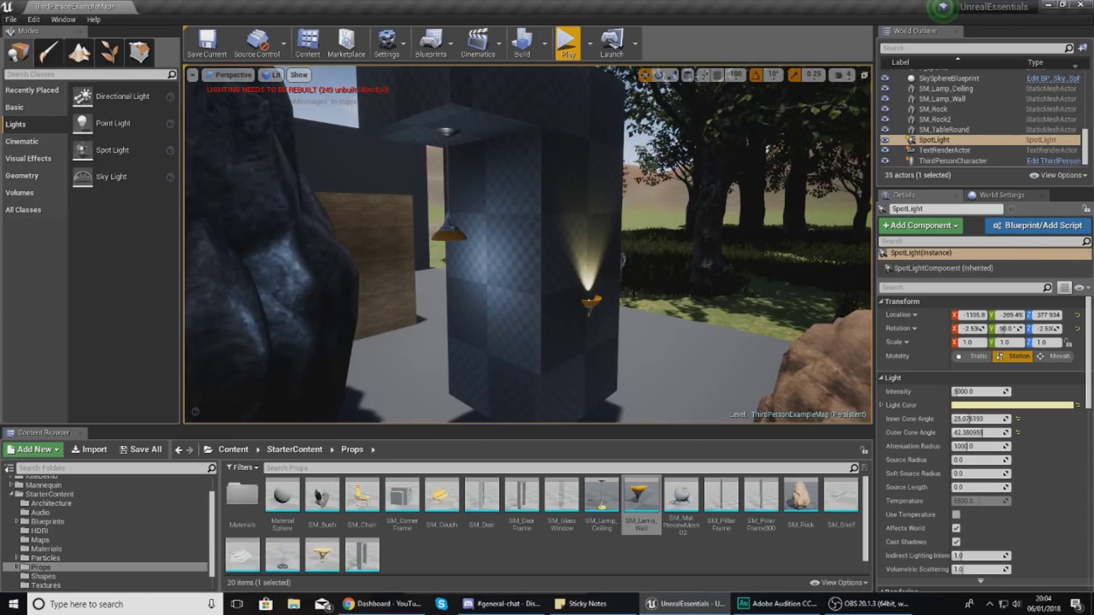
mouse_move(652, 303)
right_mouse_down()
mouse_move(609, 298)
mouse_move(592, 276)
mouse_move(658, 292)
right_mouse_up()
key("s")
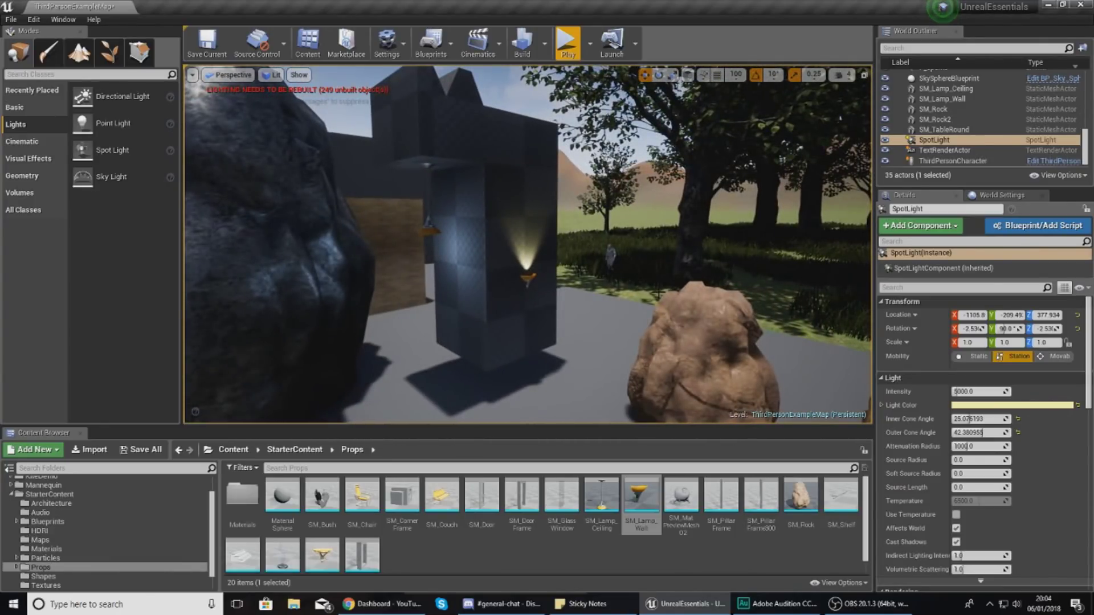